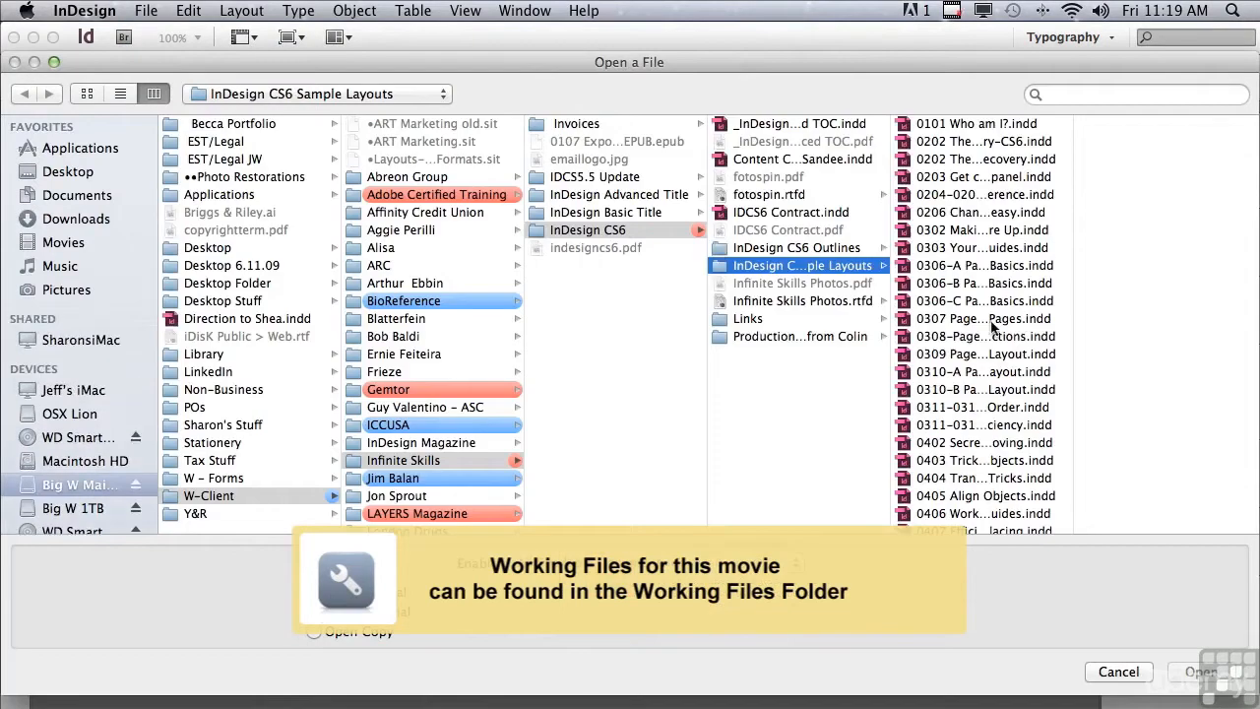
# Open the document "0503 Tricks to Editing Text.indd" from the InDesign CS6 Sample Layouts folder.
pyautogui.moveTo(1071, 313); pyautogui.dragTo(954, 439)
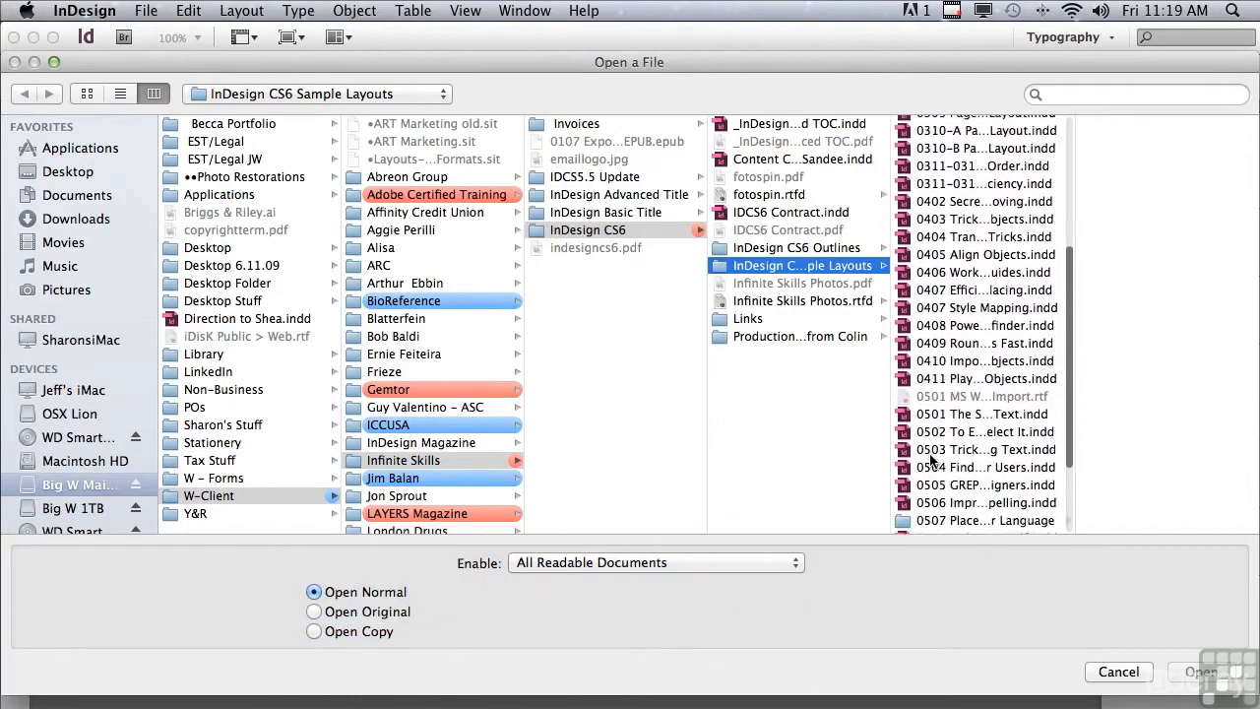
pyautogui.click(931, 453)
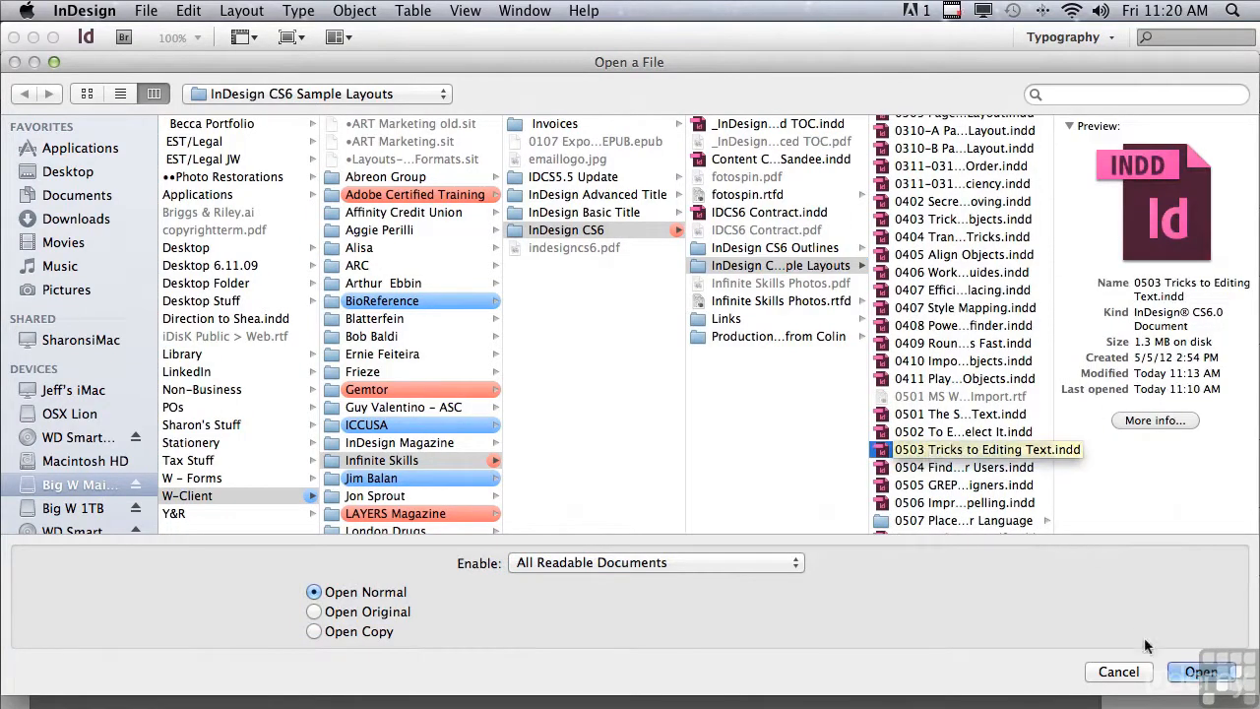
pyautogui.click(1173, 669)
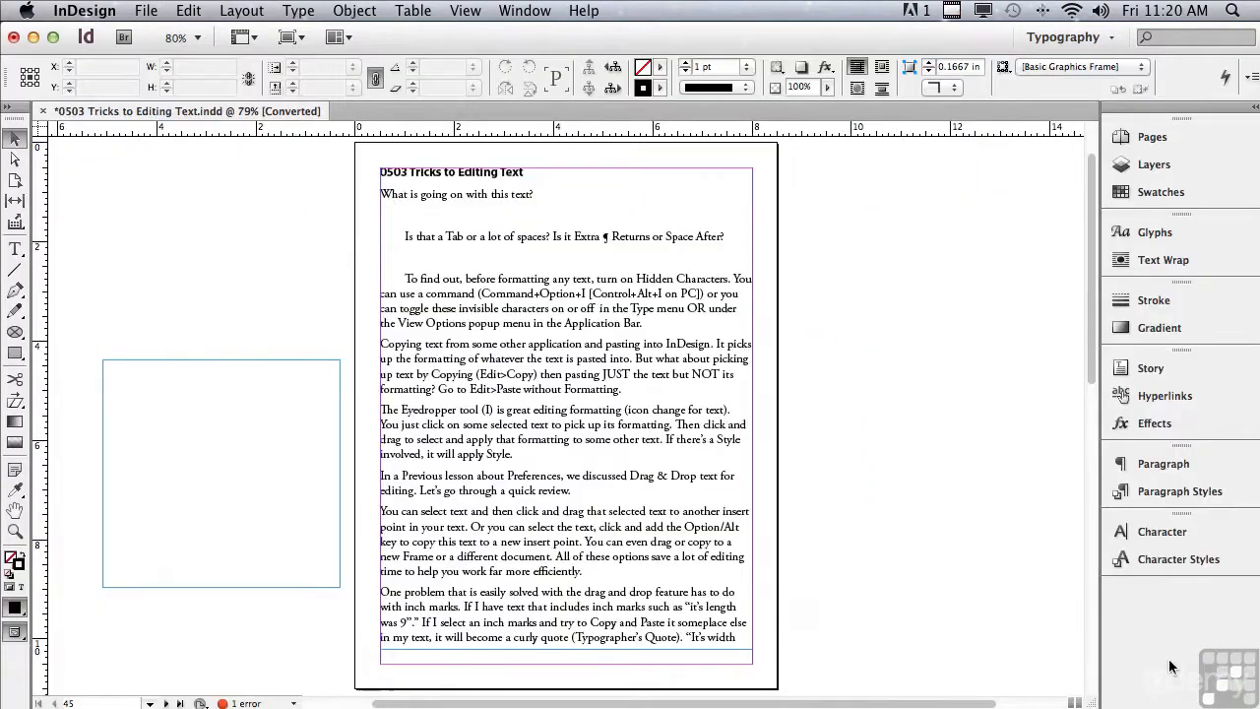
# Show the hidden characters in the text and check the Hidden Characters setting among the view options.
pyautogui.click(14, 533)
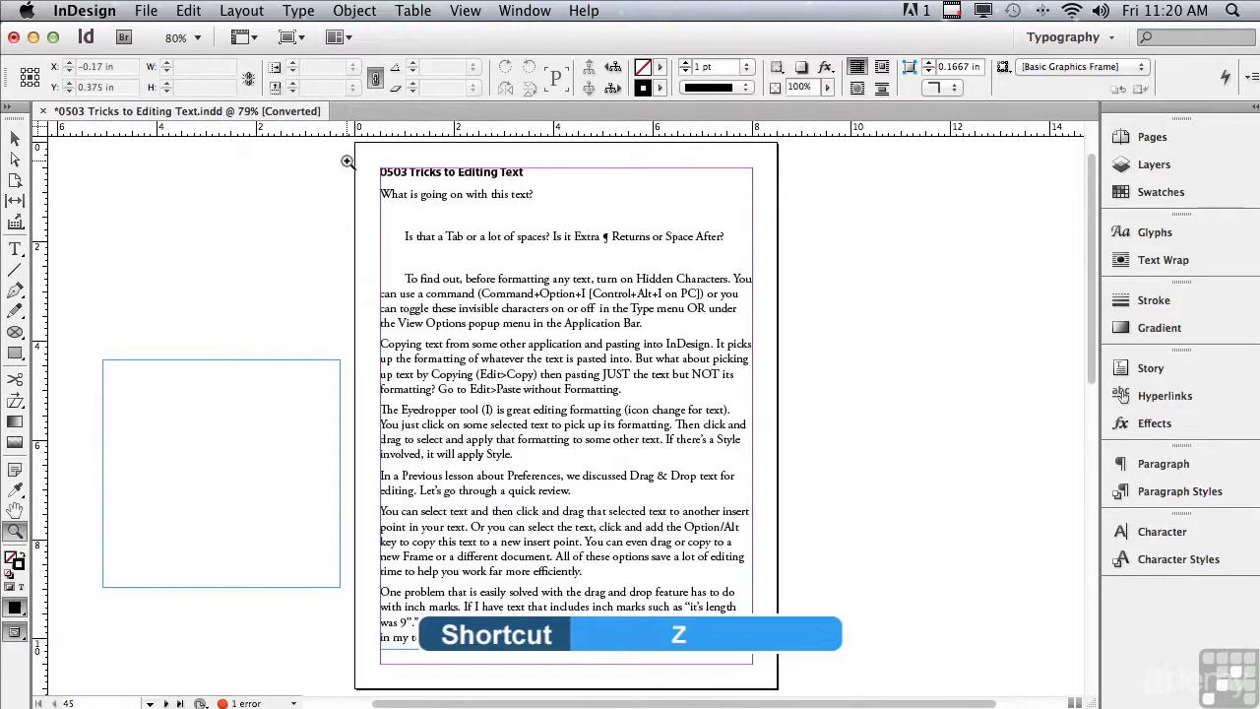
pyautogui.moveTo(355, 143); pyautogui.dragTo(778, 258)
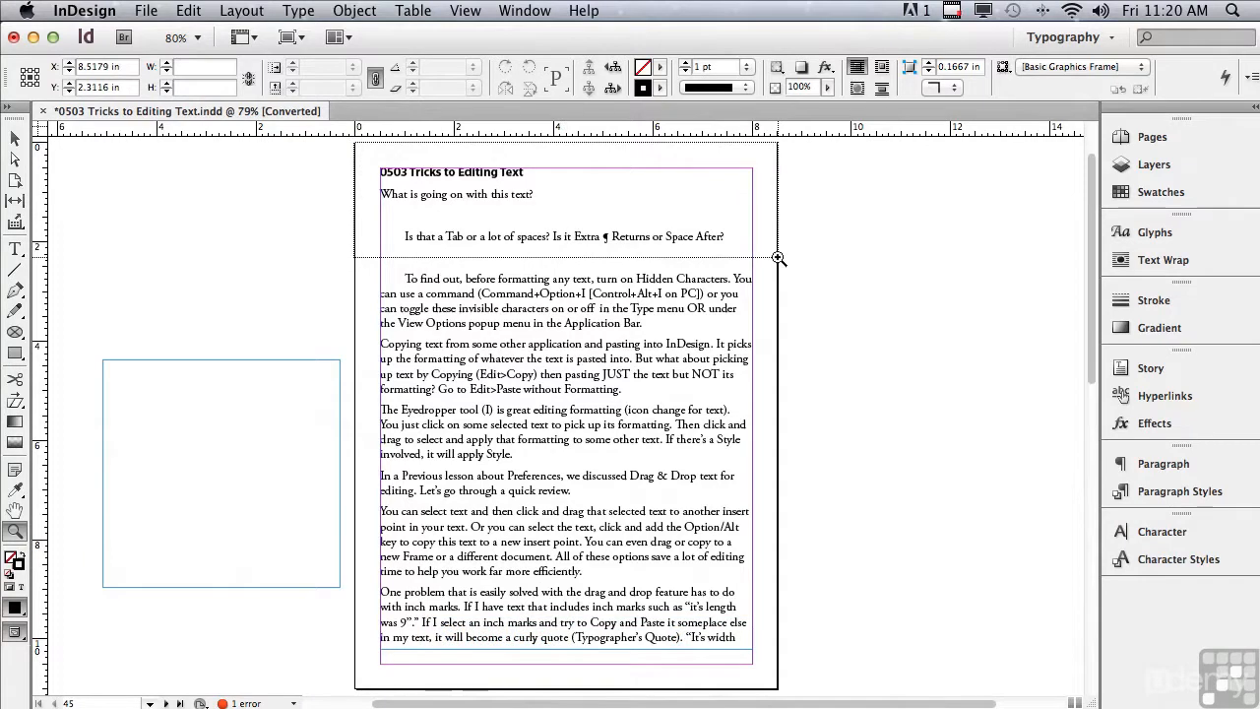
pyautogui.moveTo(777, 257); pyautogui.dragTo(778, 258)
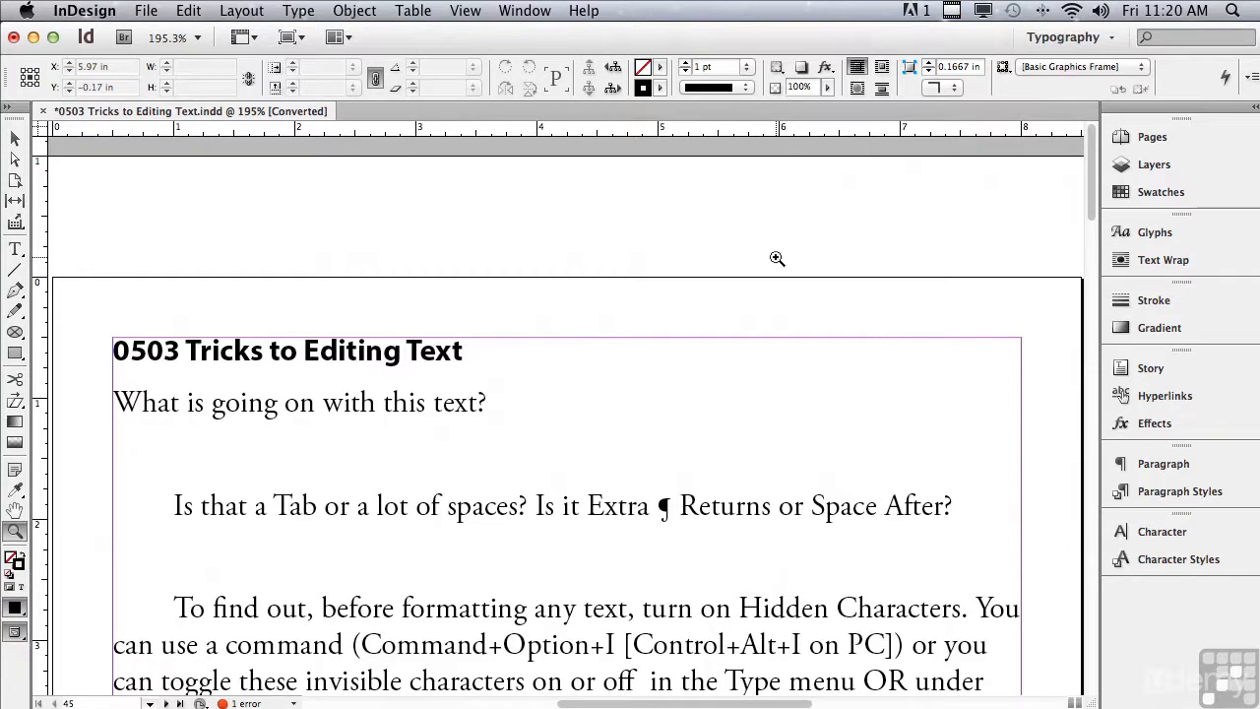
pyautogui.click(12, 252)
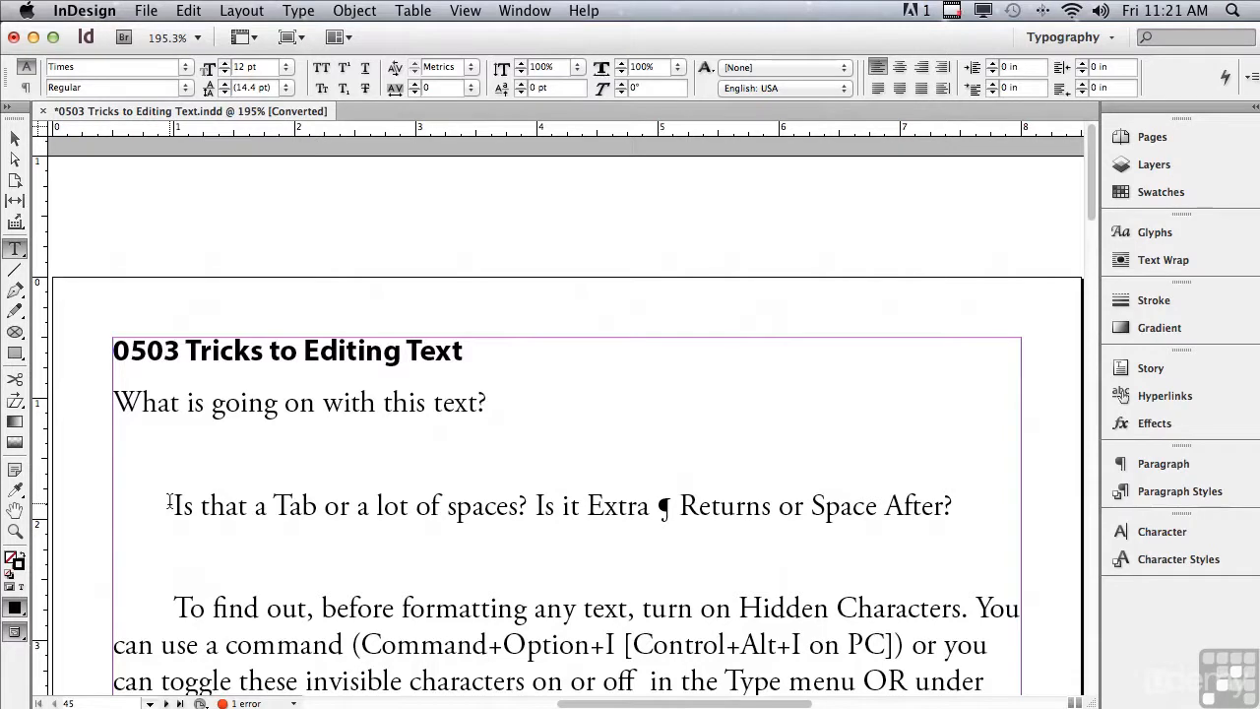
pyautogui.click(290, 11)
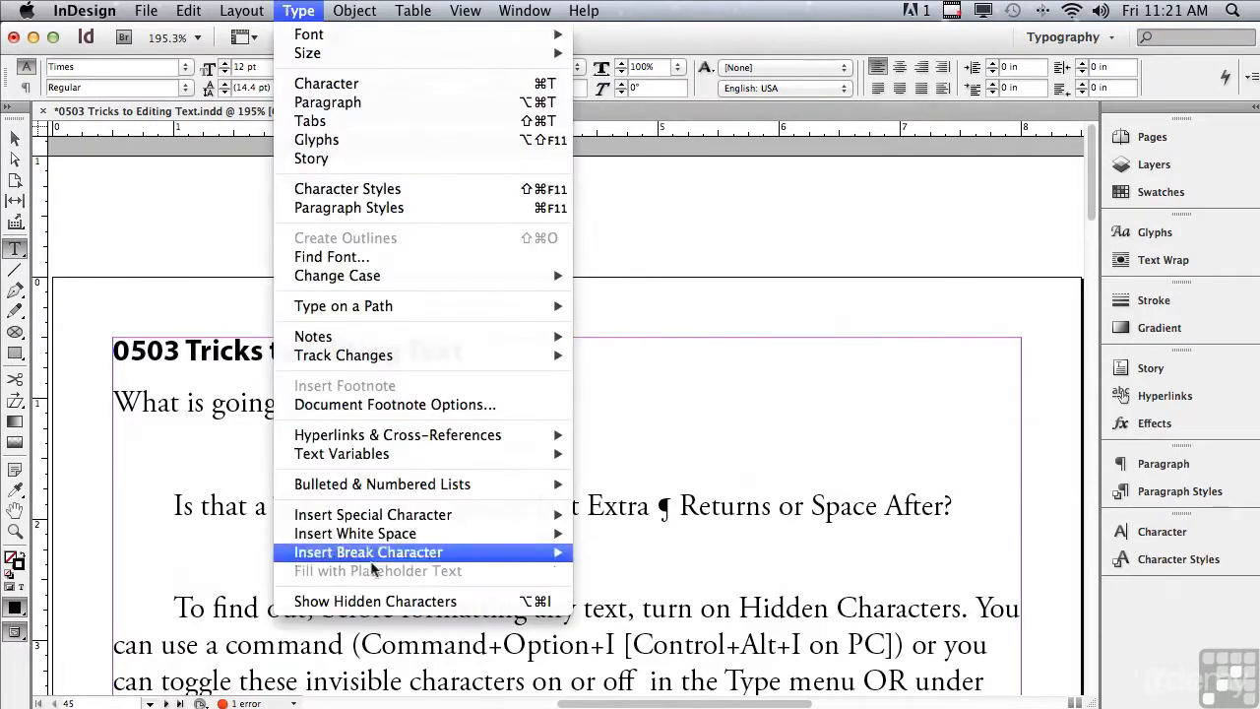
pyautogui.click(366, 602)
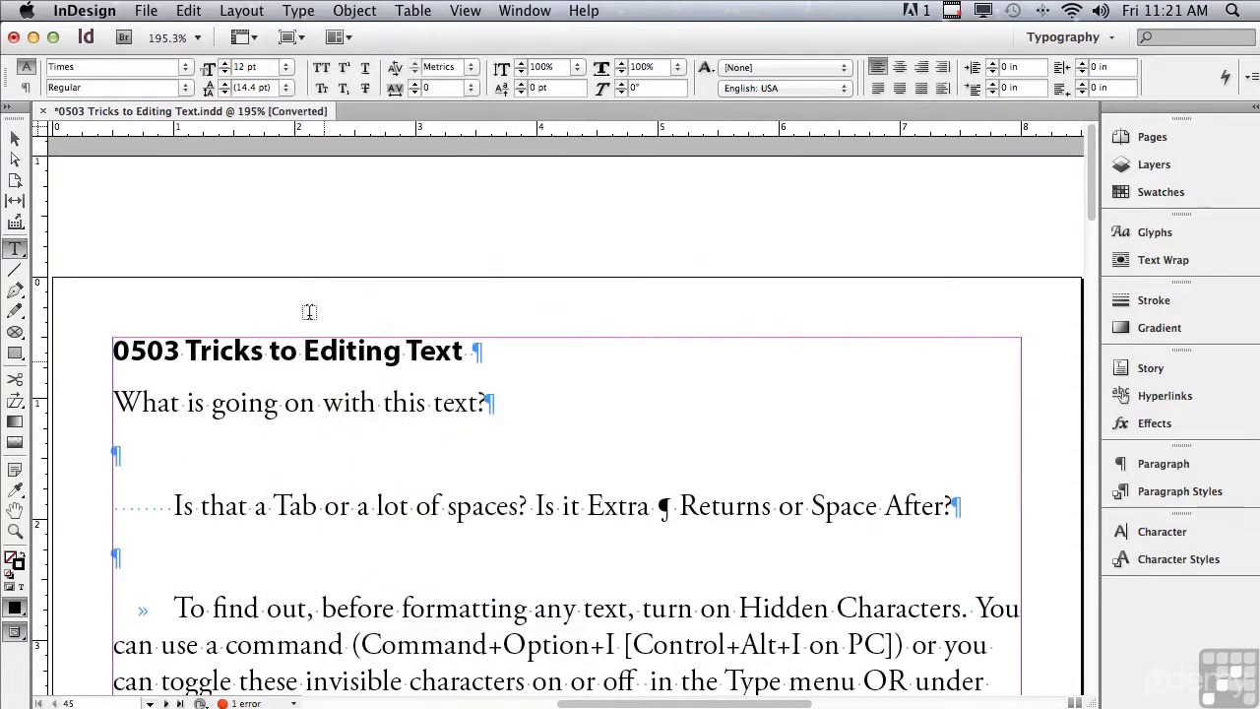
pyautogui.click(239, 39)
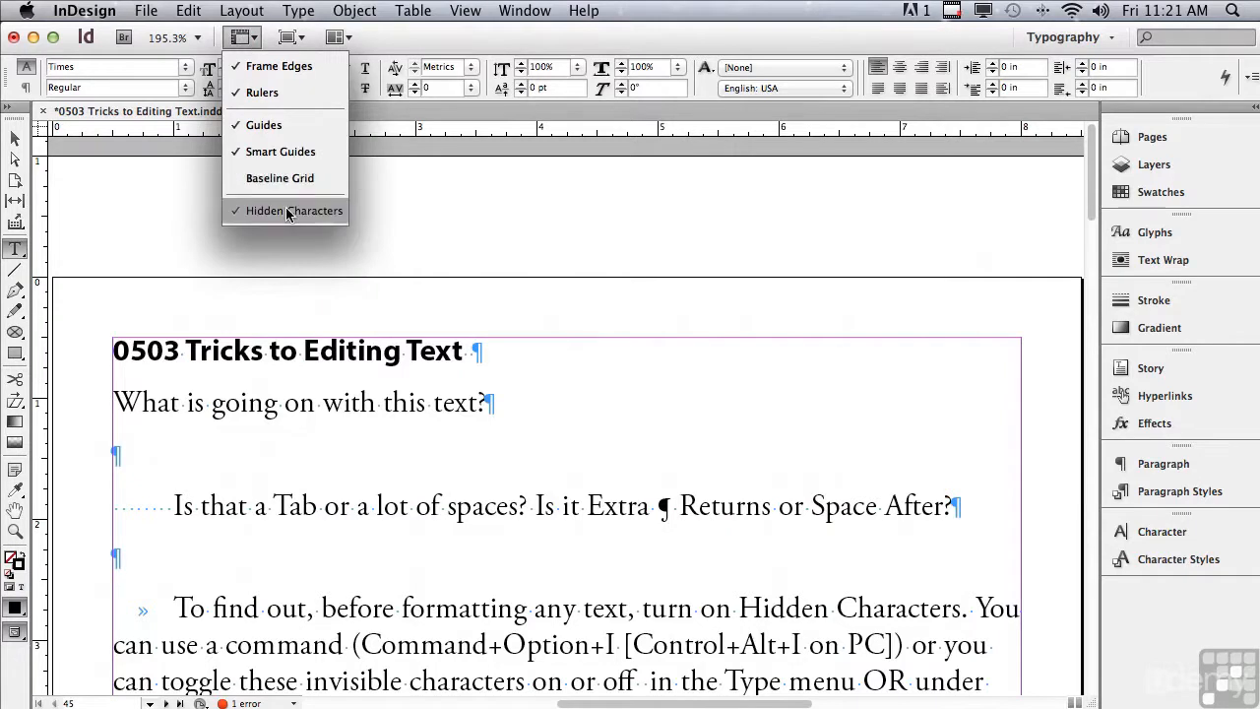
pyautogui.click(142, 204)
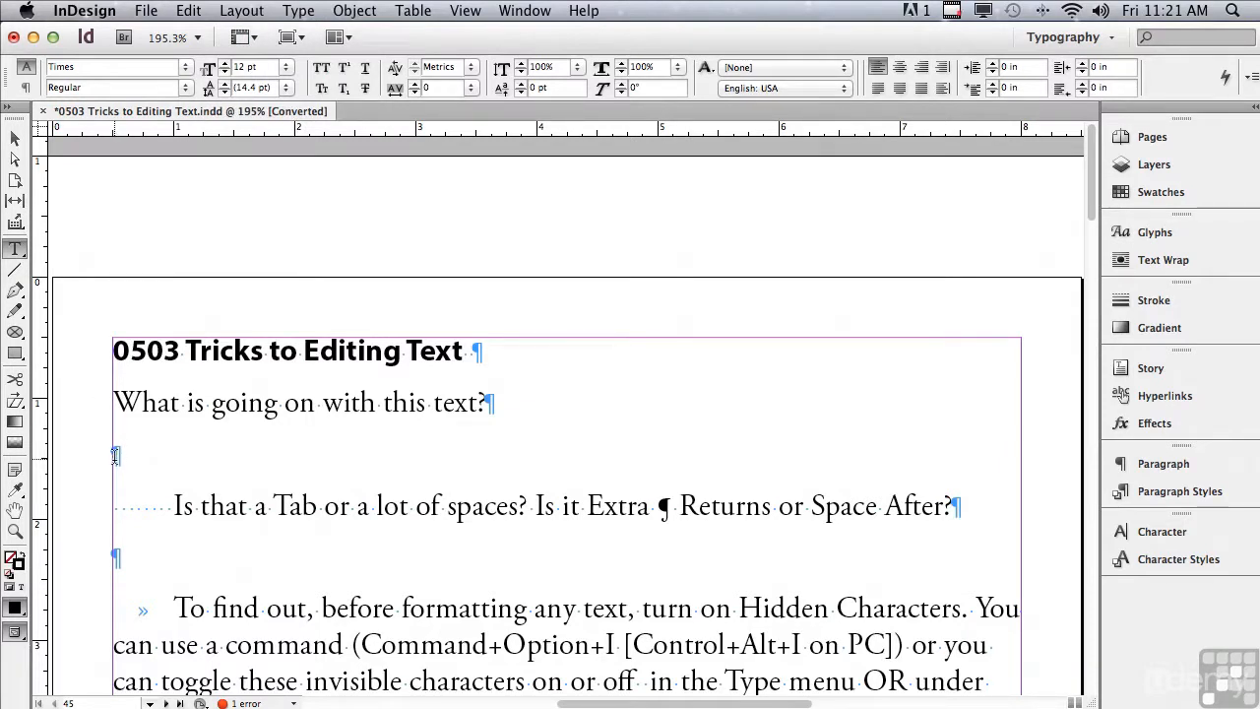
# Highlight in turn the two empty paragraph returns, the leading spaces before "Is that a Tab" and the tab before "To find out".
pyautogui.moveTo(111, 455); pyautogui.dragTo(136, 456)
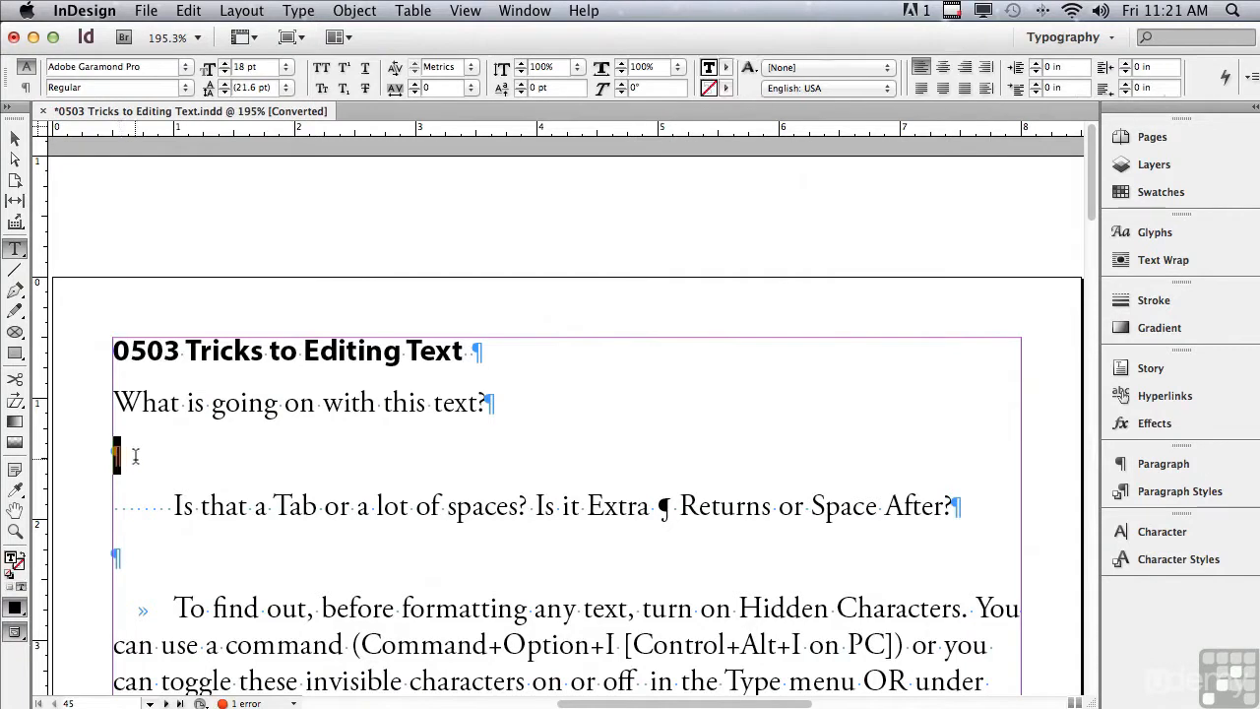
pyautogui.moveTo(111, 558); pyautogui.dragTo(128, 558)
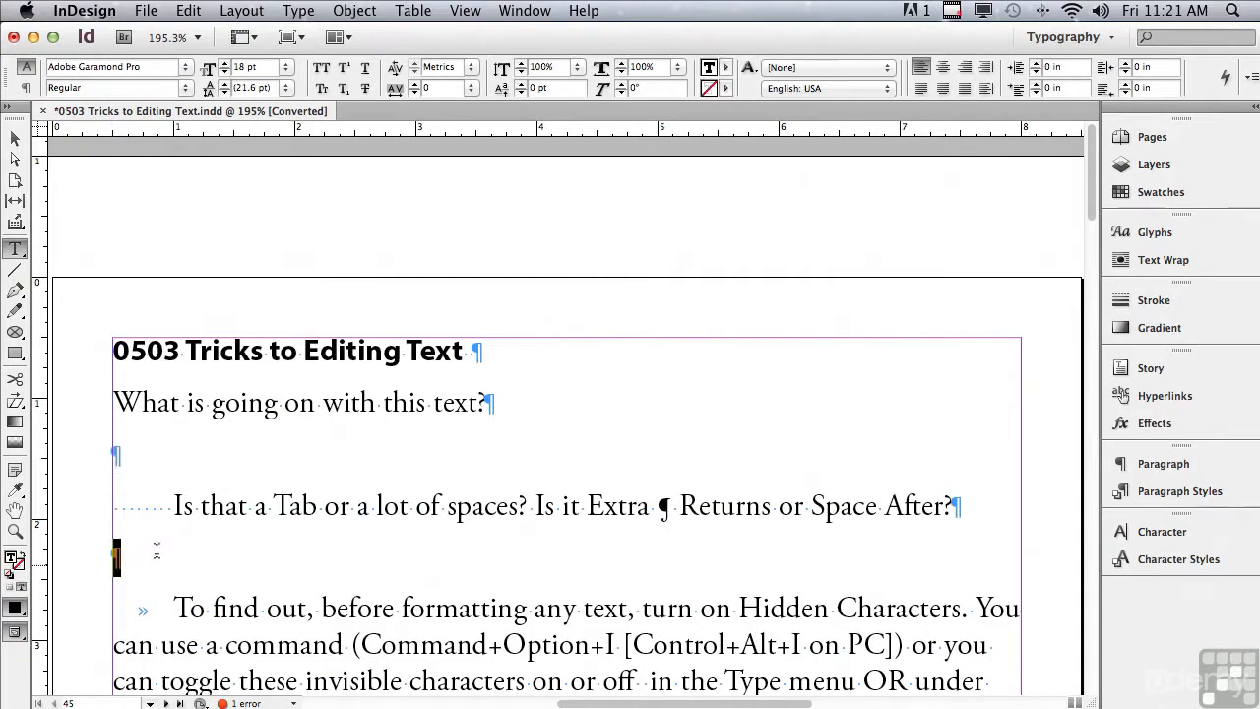
pyautogui.moveTo(173, 505); pyautogui.dragTo(108, 506)
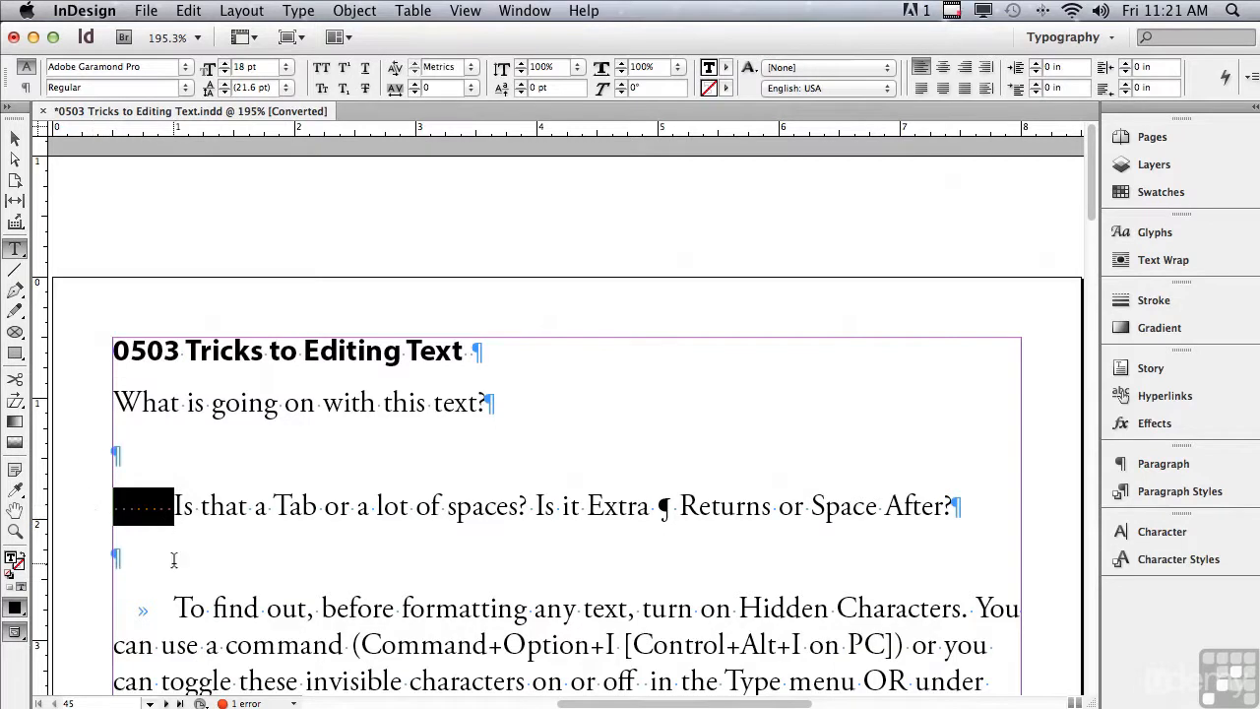
pyautogui.moveTo(174, 607); pyautogui.dragTo(96, 585)
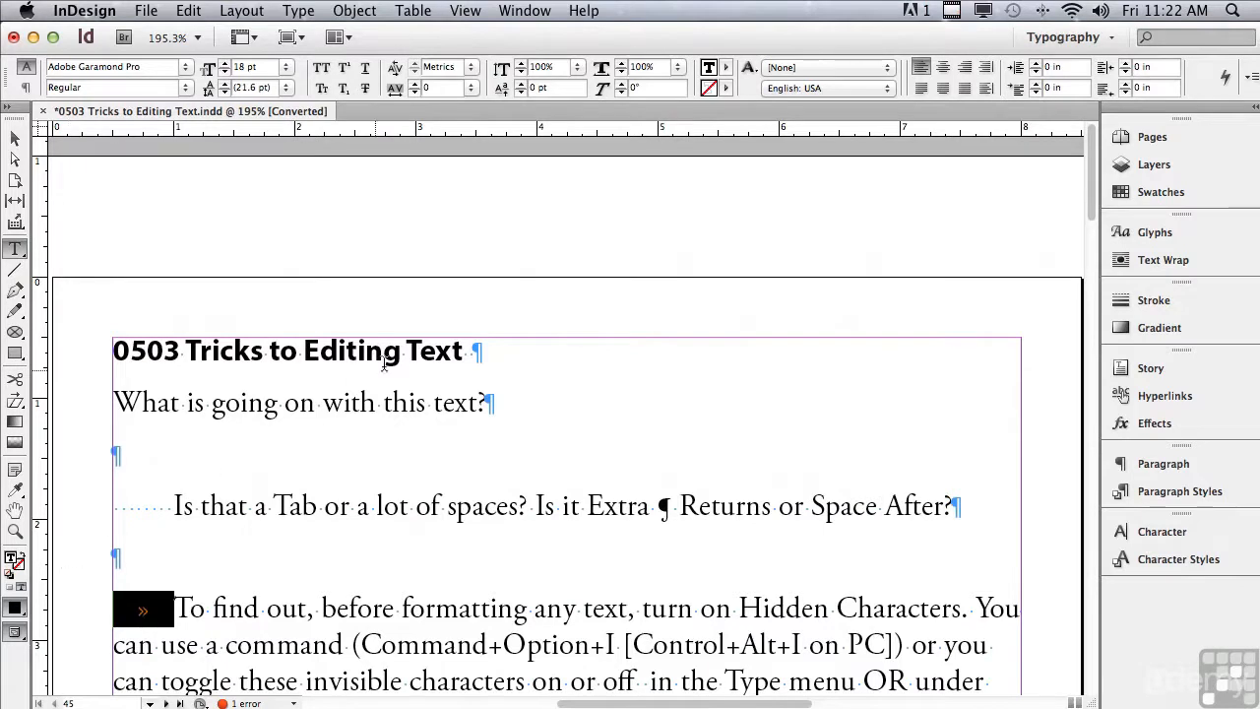
# Copy the formatting of the title "0503 Tricks to Editing Text" onto the line "What is going on with this text?" with the Eyedropper tool.
pyautogui.click(470, 351)
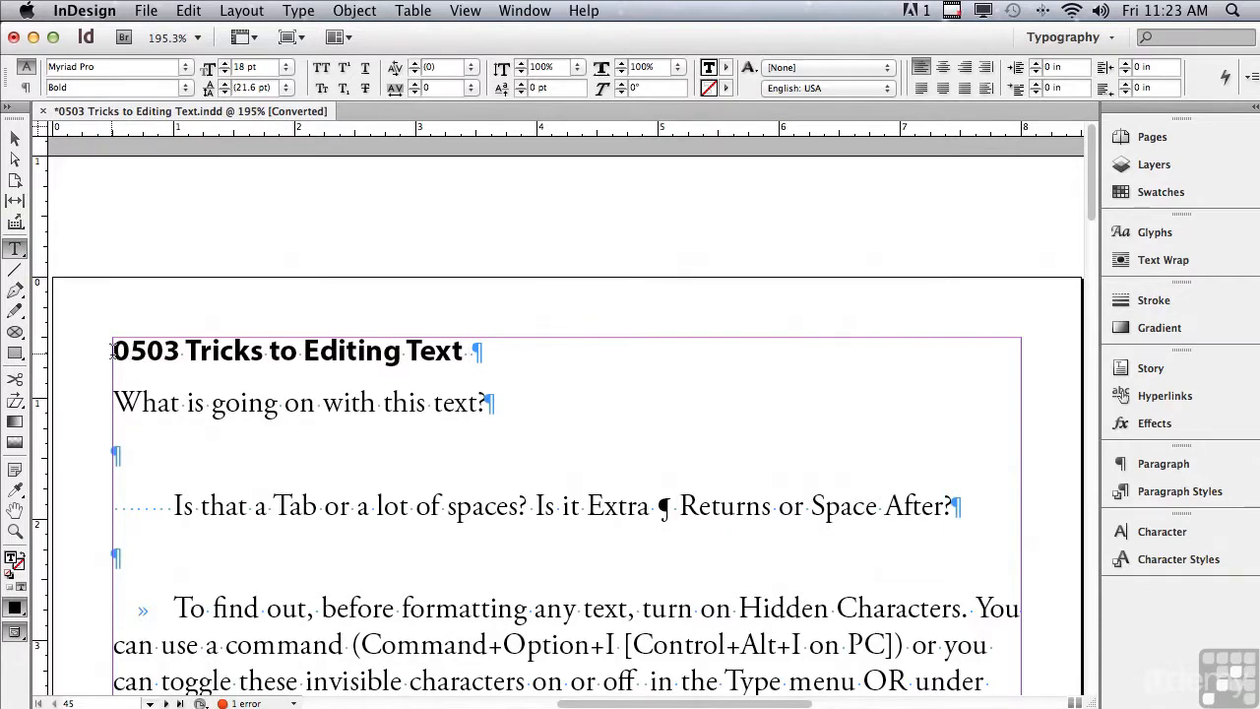
pyautogui.moveTo(114, 351); pyautogui.dragTo(474, 353)
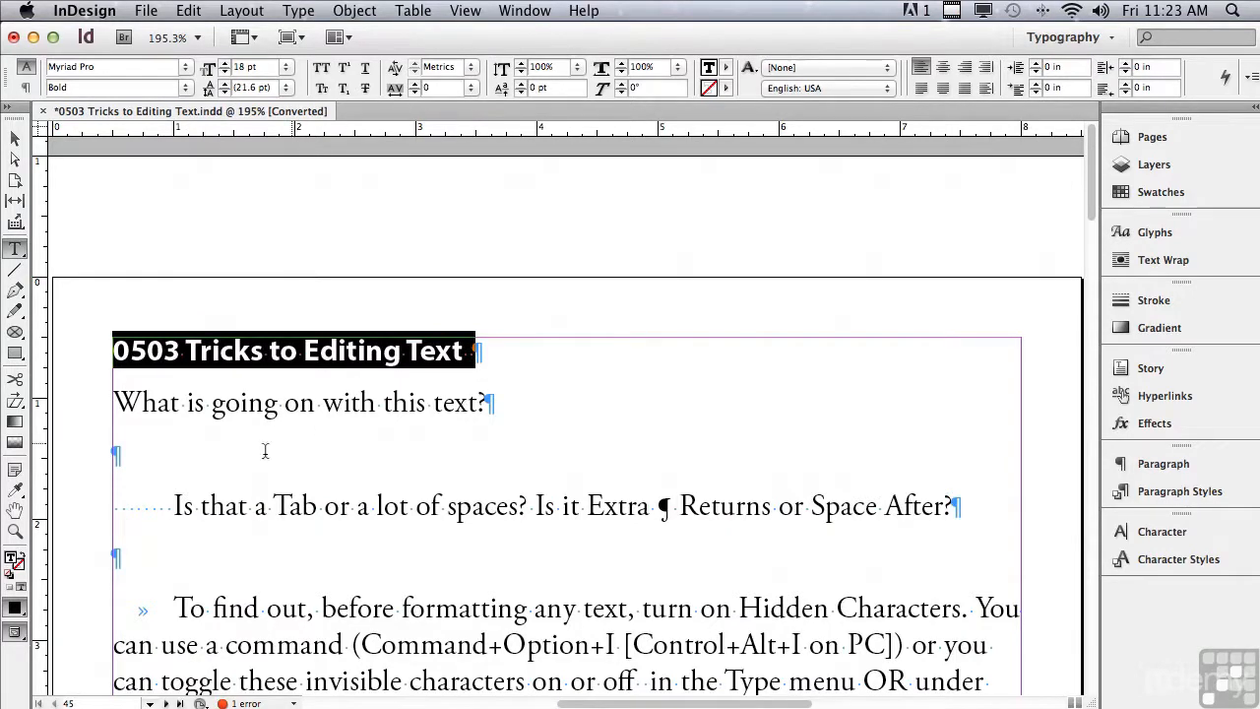
pyautogui.click(16, 491)
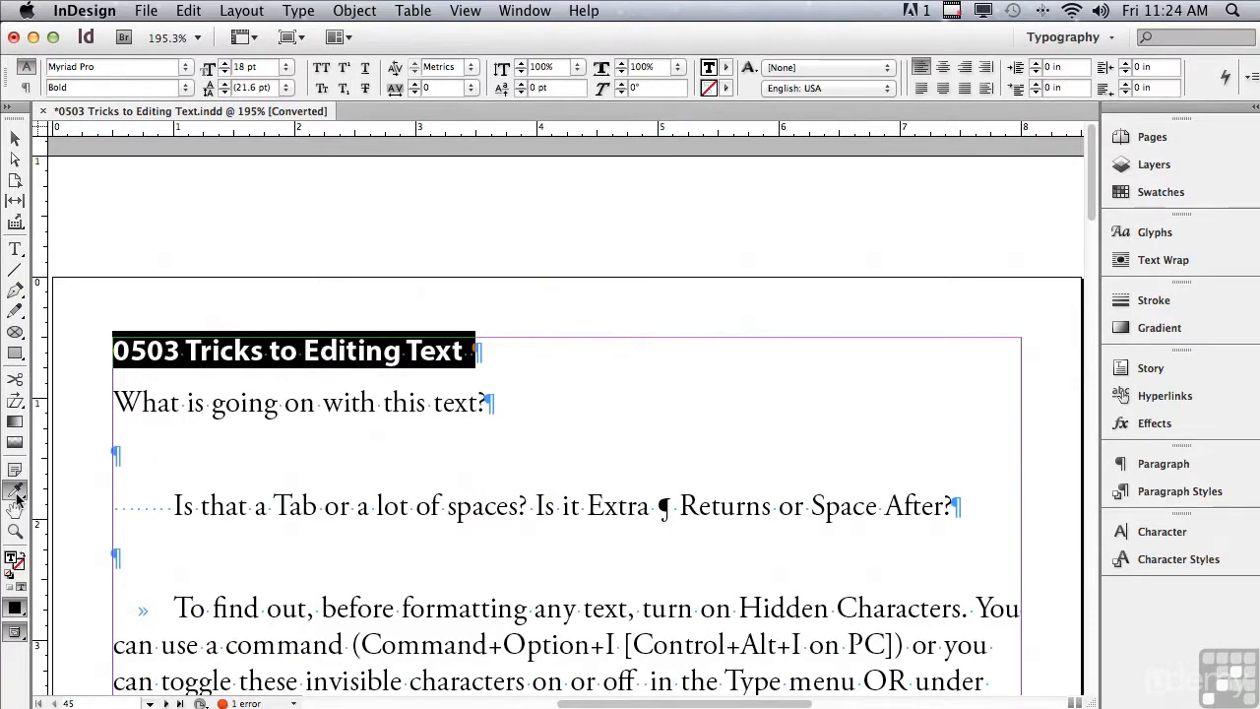
pyautogui.click(17, 491)
pyautogui.moveTo(108, 398); pyautogui.dragTo(495, 403)
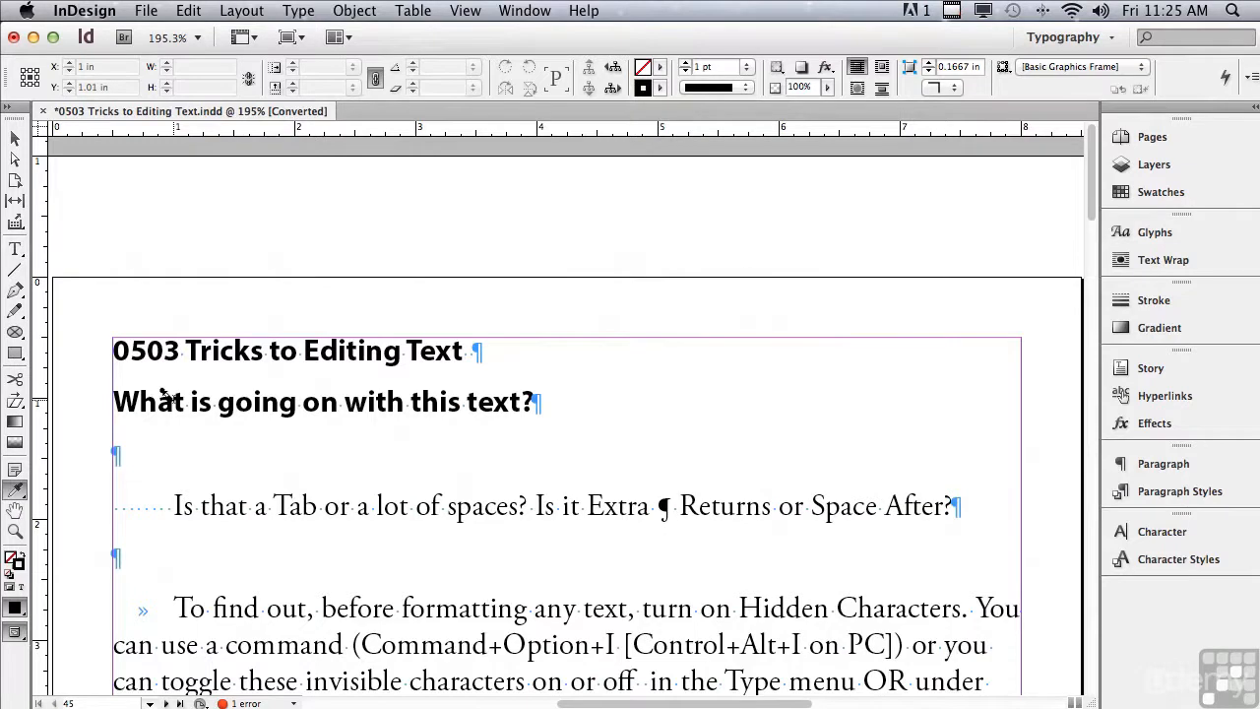
# Check the Drag and Drop Text Editing options for Layout View and Story Editor in the Type preferences.
pyautogui.click(16, 140)
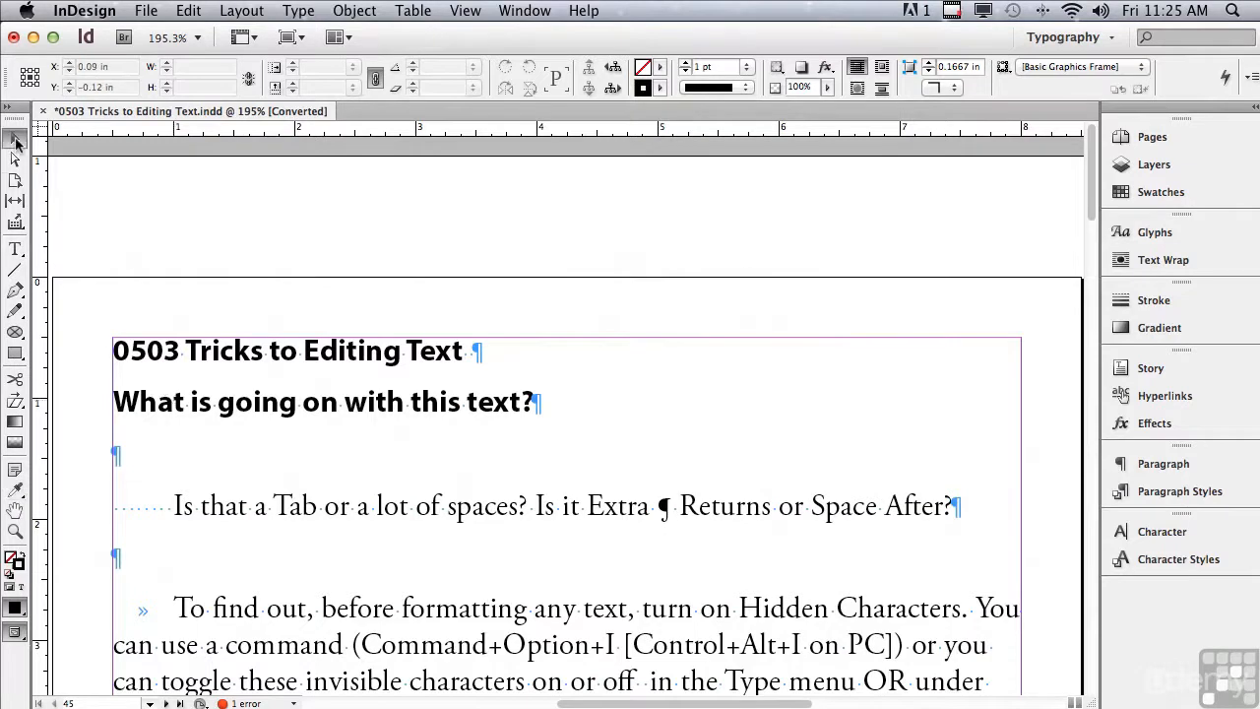
pyautogui.click(94, 10)
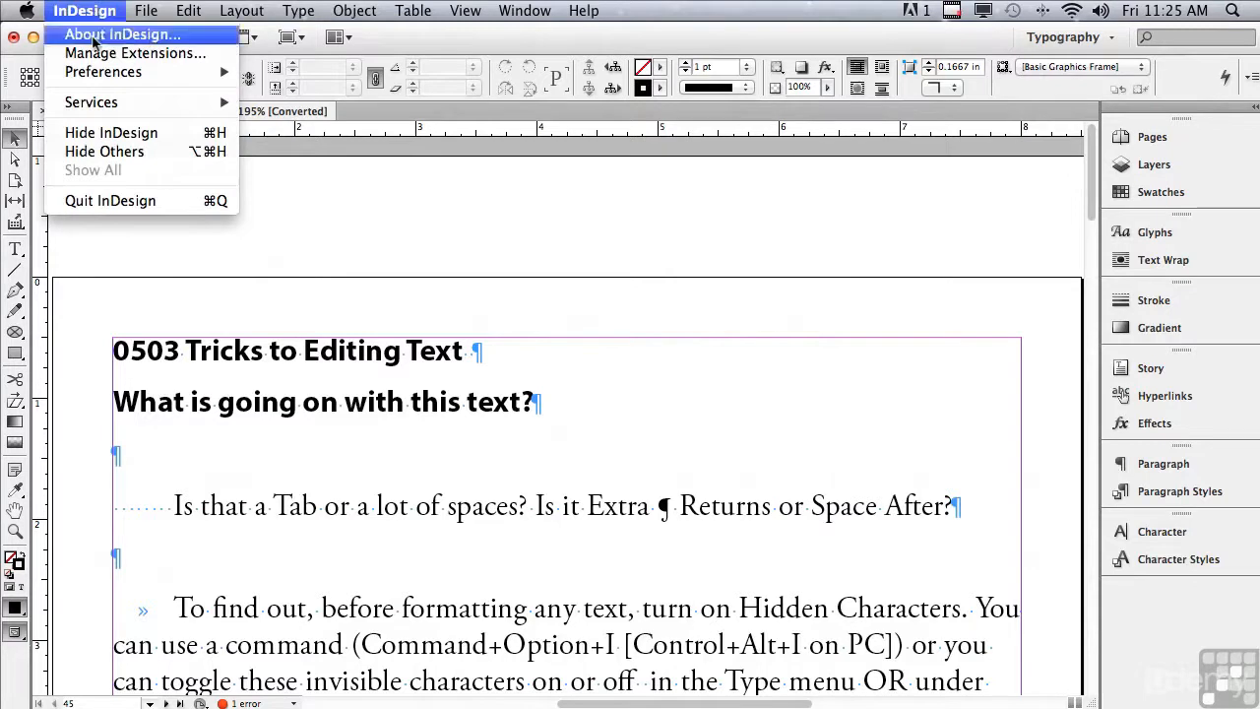
pyautogui.moveTo(94, 75)
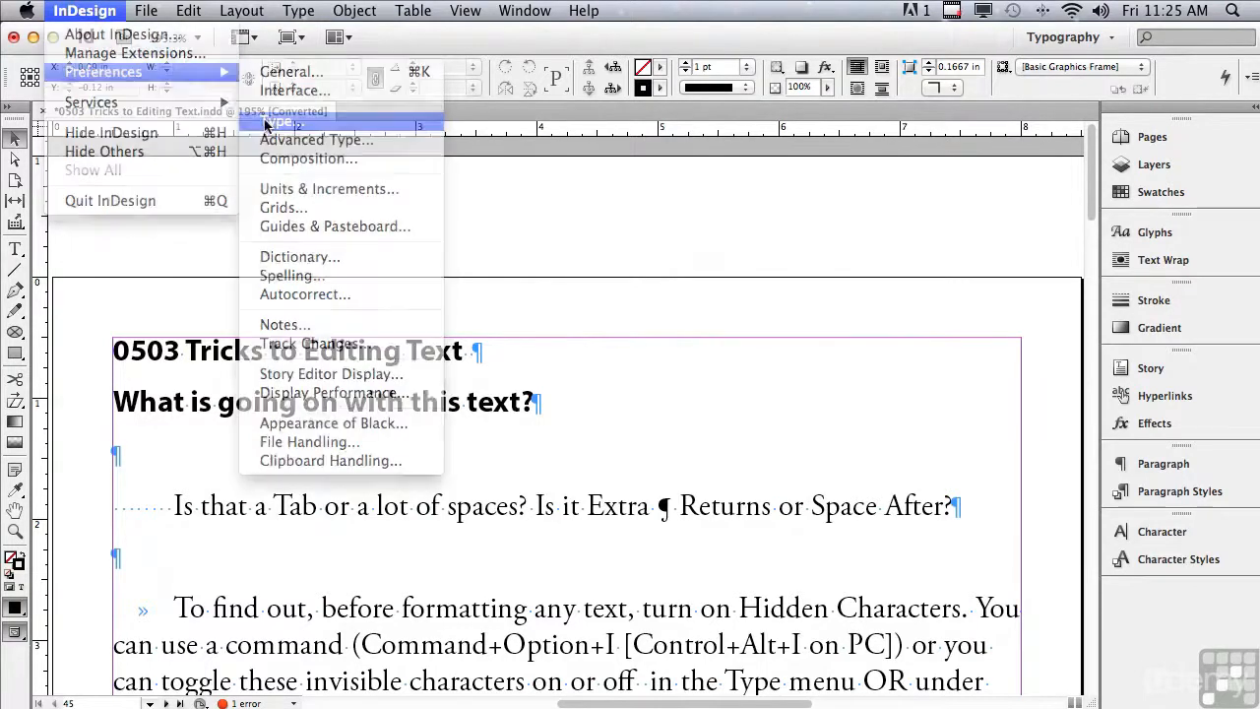
pyautogui.click(267, 122)
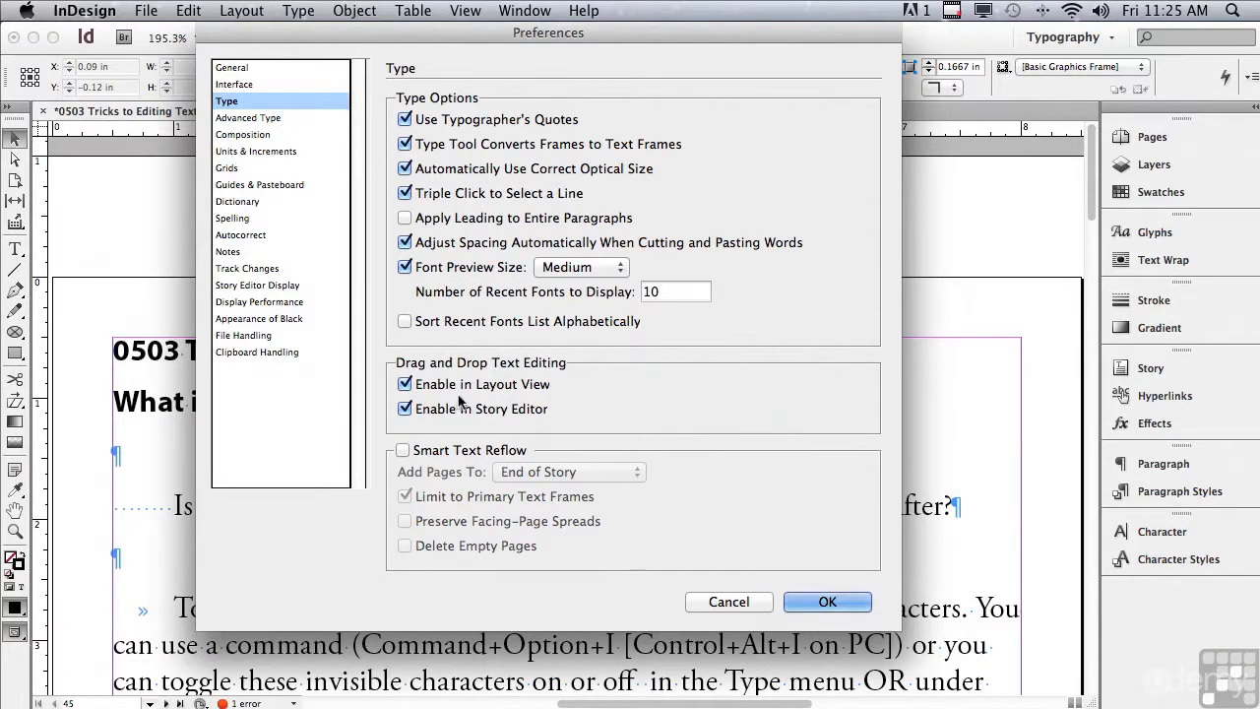
pyautogui.click(811, 603)
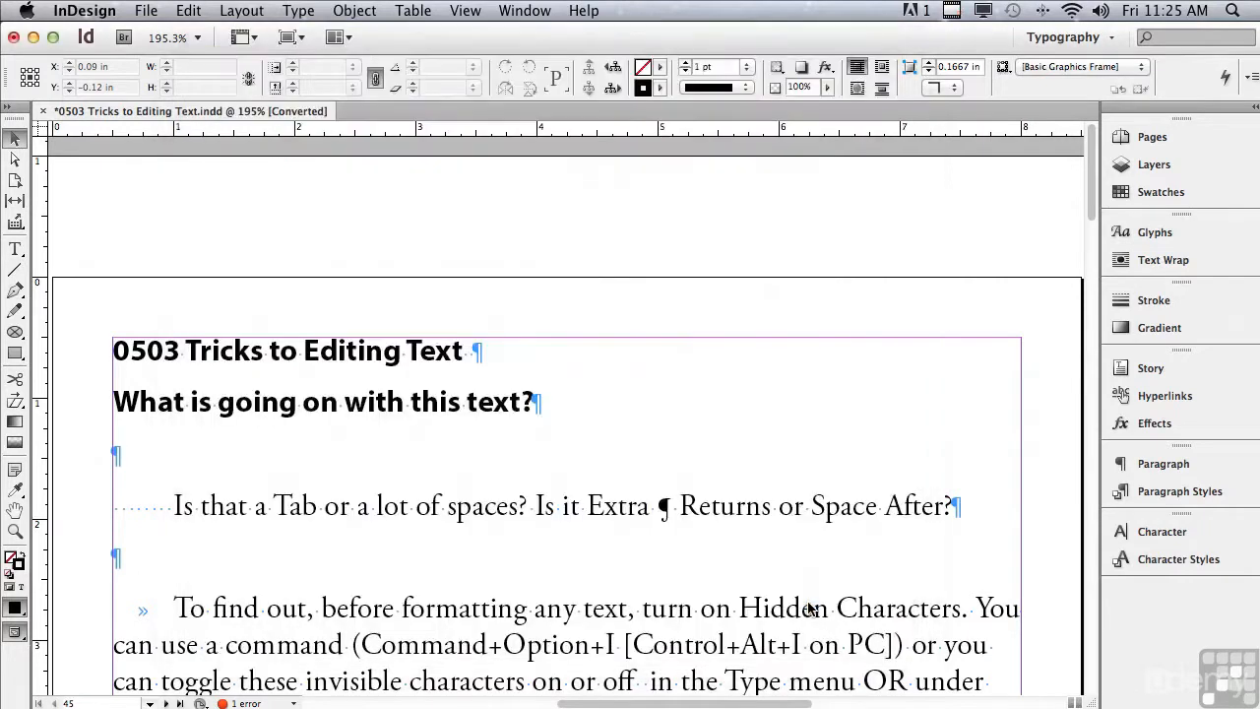
# Move the "Copying text from some other application" paragraph before "To find out", and place a copy of it before "The Eyedropper tool".
pyautogui.moveTo(1091, 205); pyautogui.dragTo(1091, 255)
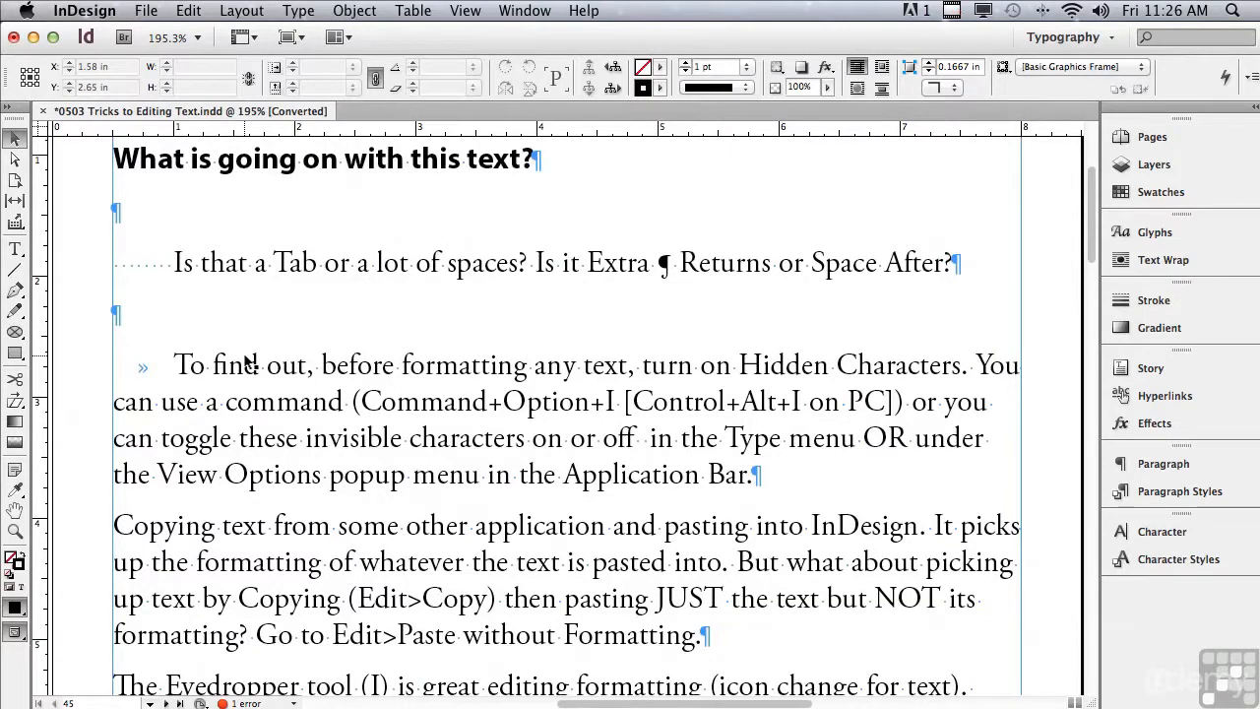
pyautogui.click(16, 249)
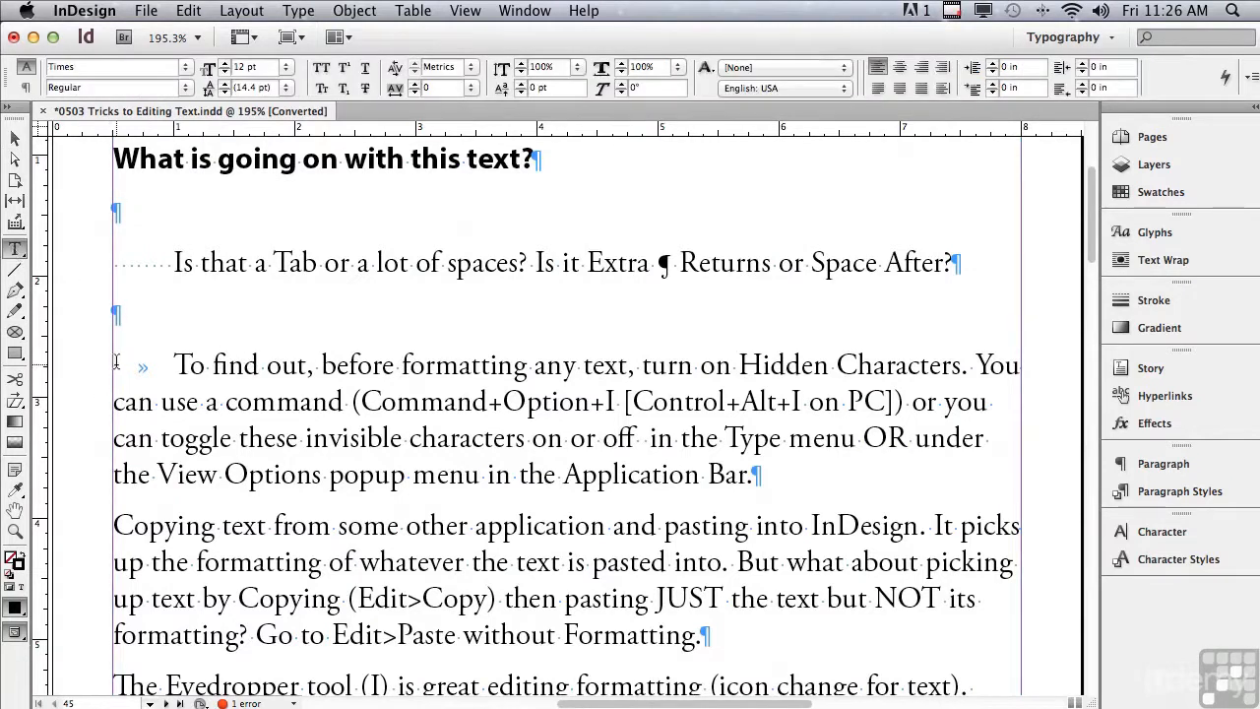
pyautogui.click(114, 524)
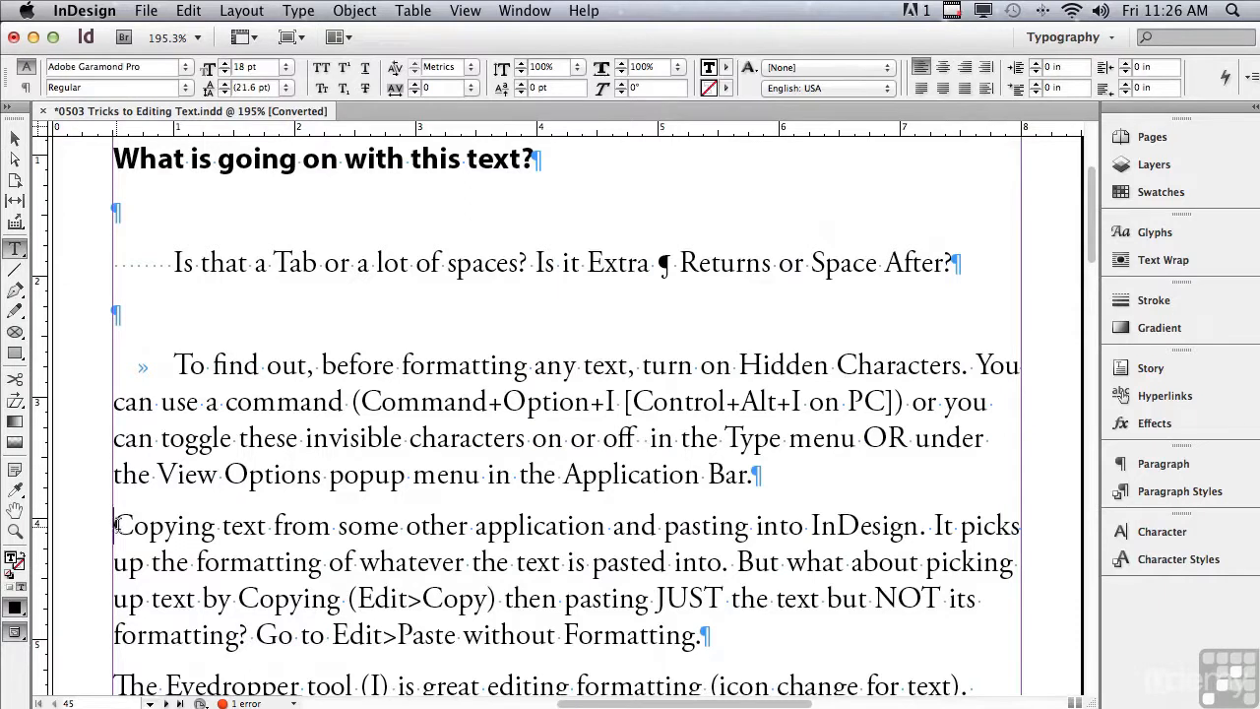
pyautogui.moveTo(114, 524); pyautogui.dragTo(707, 635)
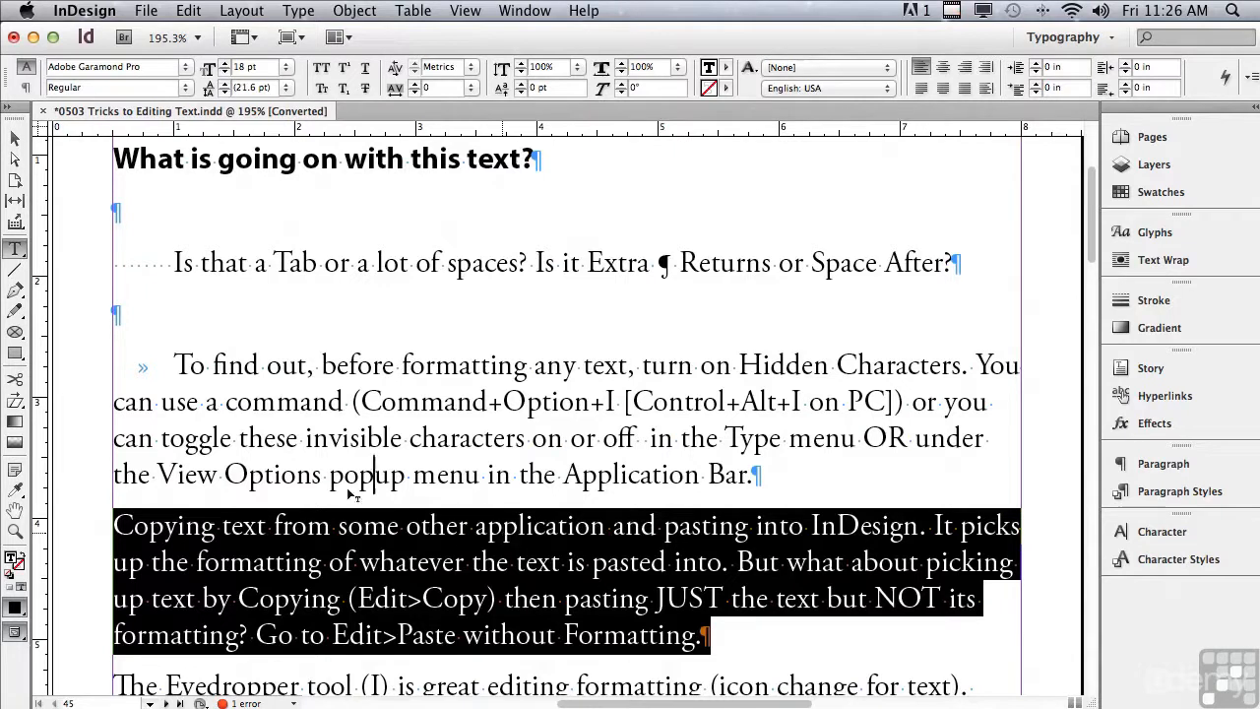
pyautogui.moveTo(148, 369); pyautogui.dragTo(148, 369)
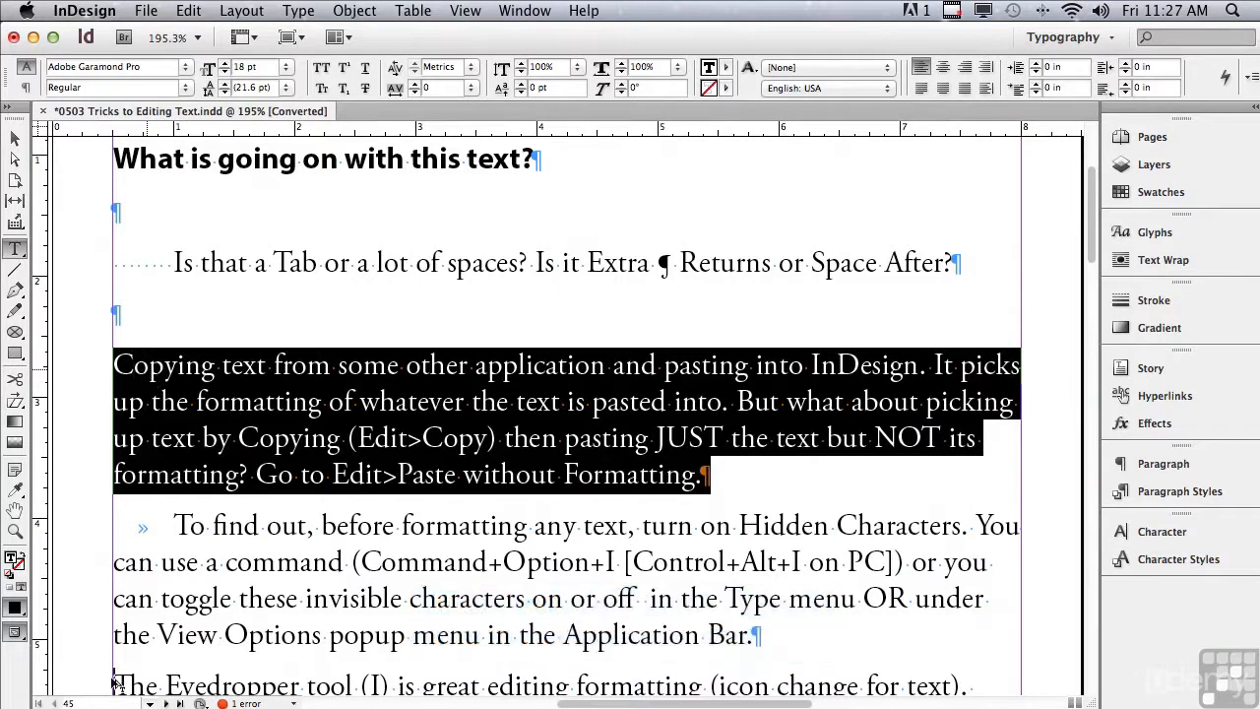
pyautogui.moveTo(114, 681); pyautogui.dragTo(112, 679)
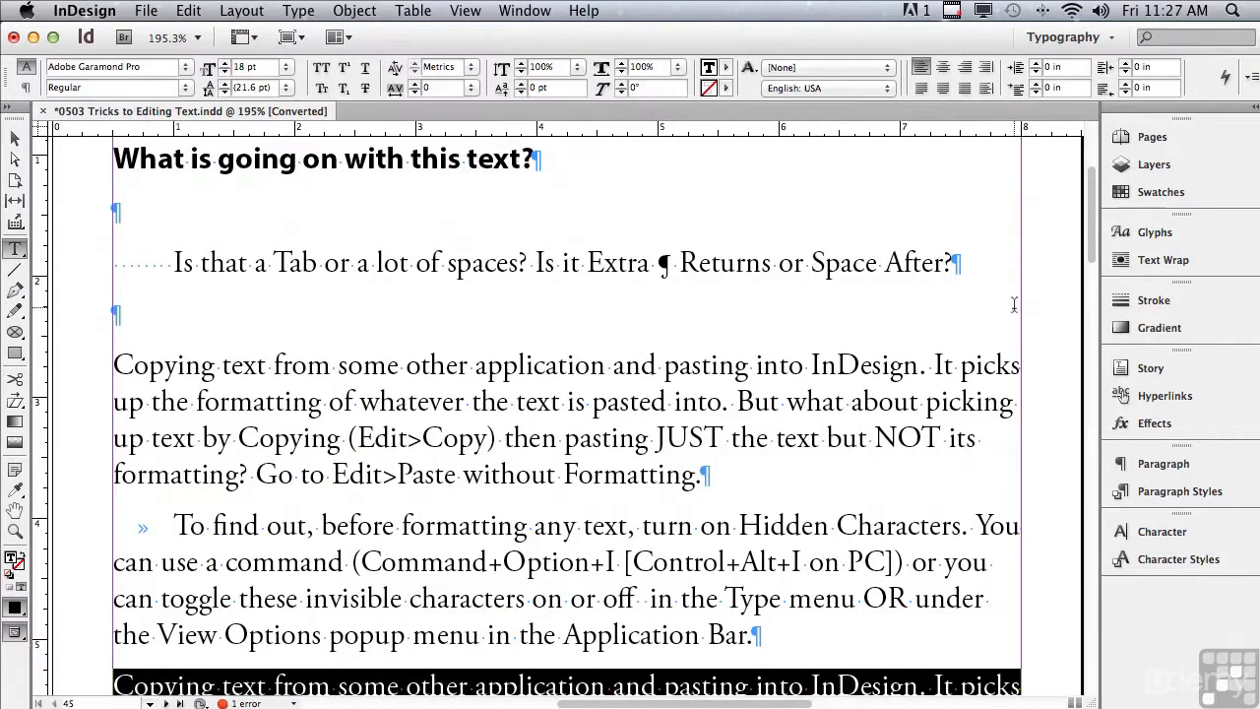
# Move the duplicated "Copying text from some other application" paragraph into the empty text frame on the pasteboard beside the page.
pyautogui.scroll(-5, 1090, 280)
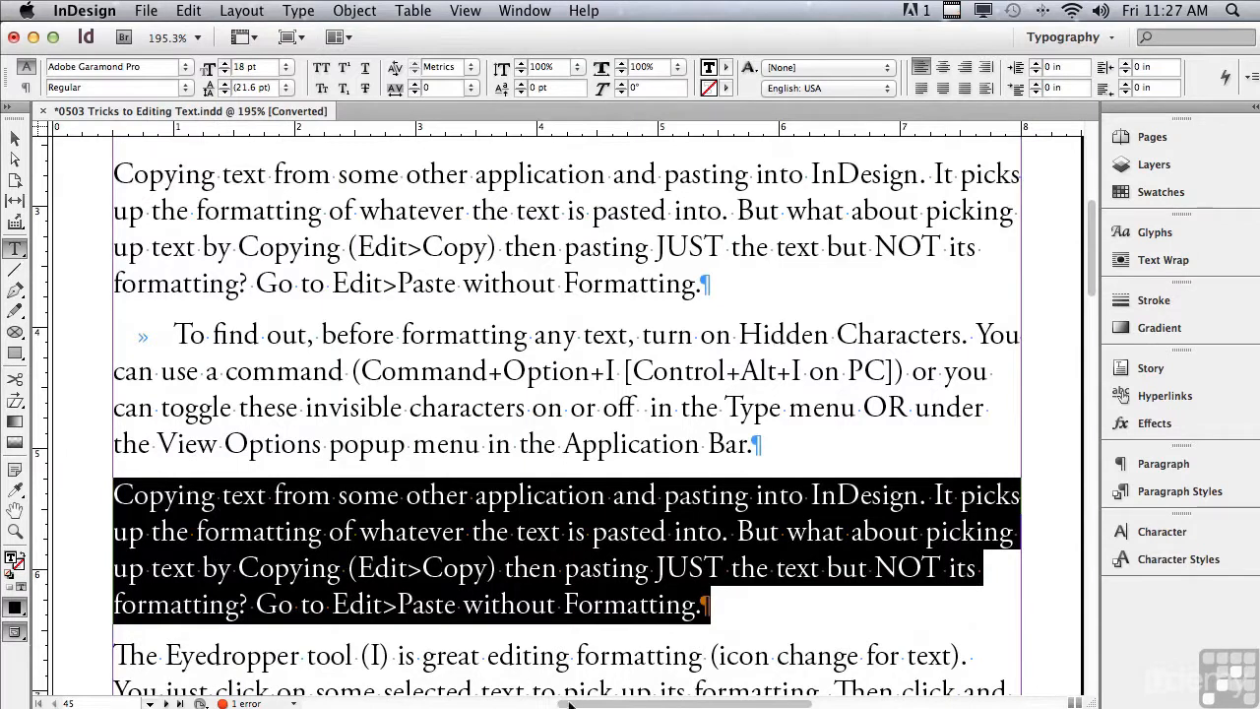
pyautogui.moveTo(574, 704); pyautogui.dragTo(453, 674)
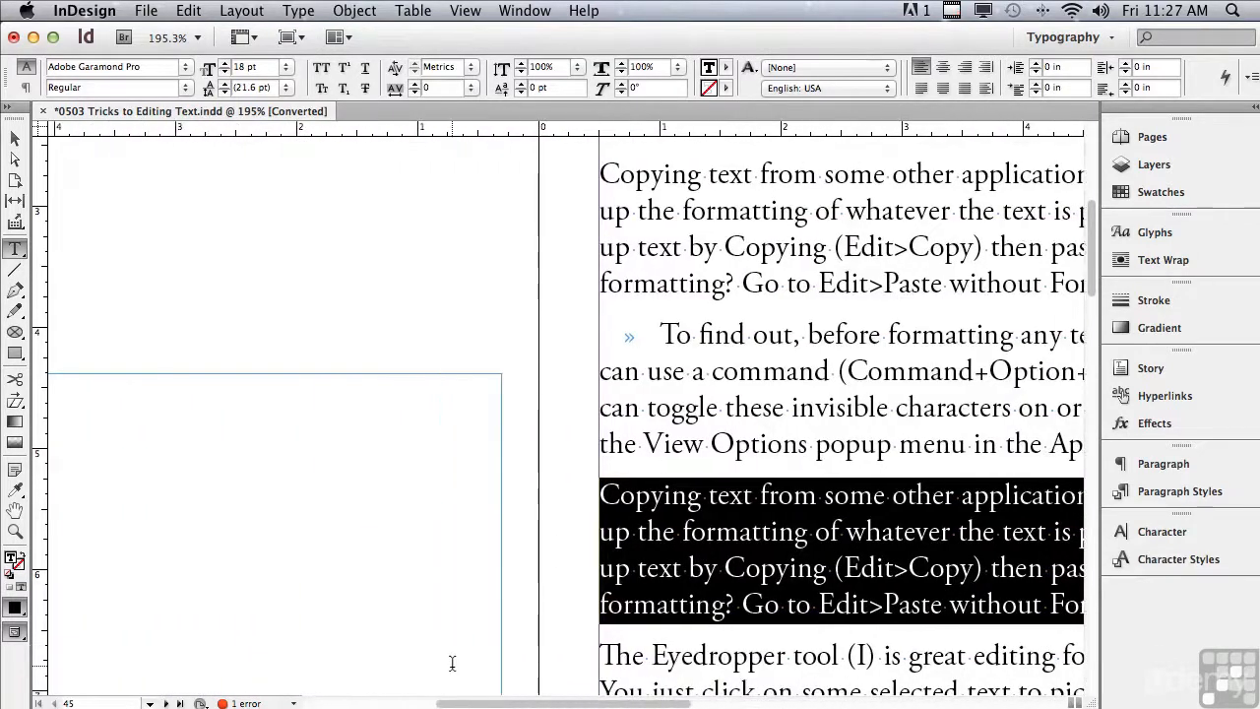
pyautogui.keyDown('super'); pyautogui.click(452, 665); pyautogui.keyUp('super')
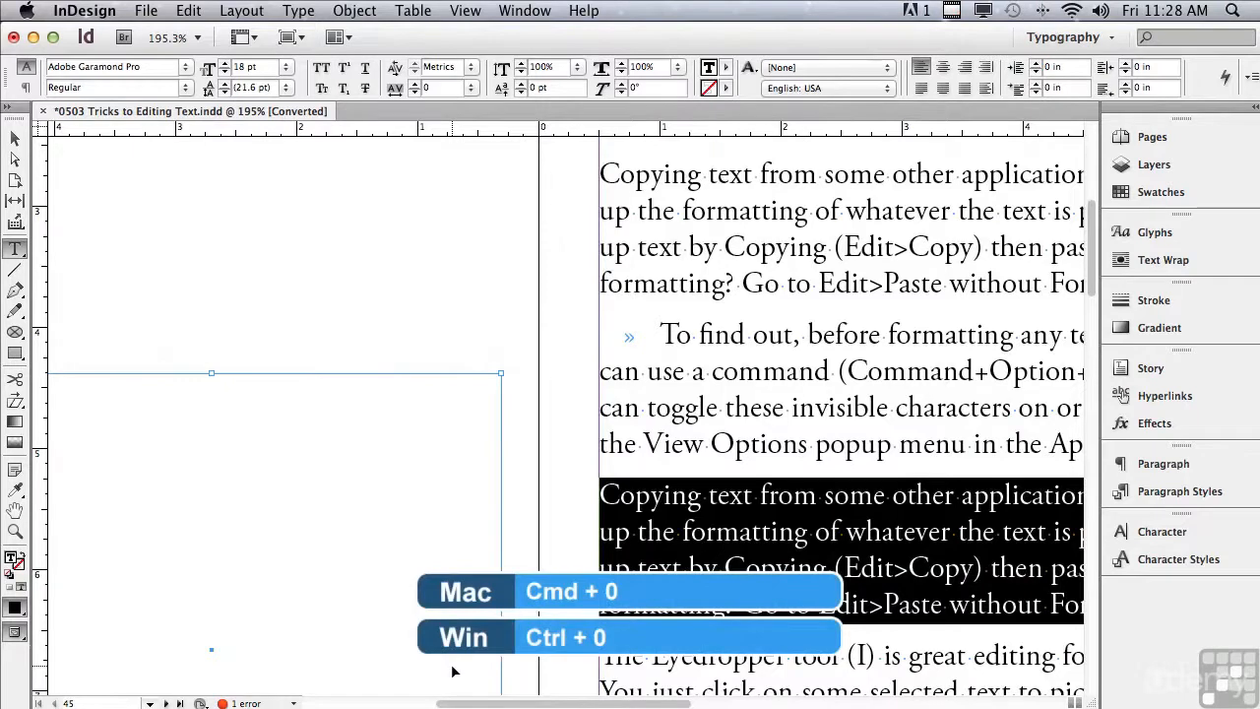
pyautogui.press('super+0')
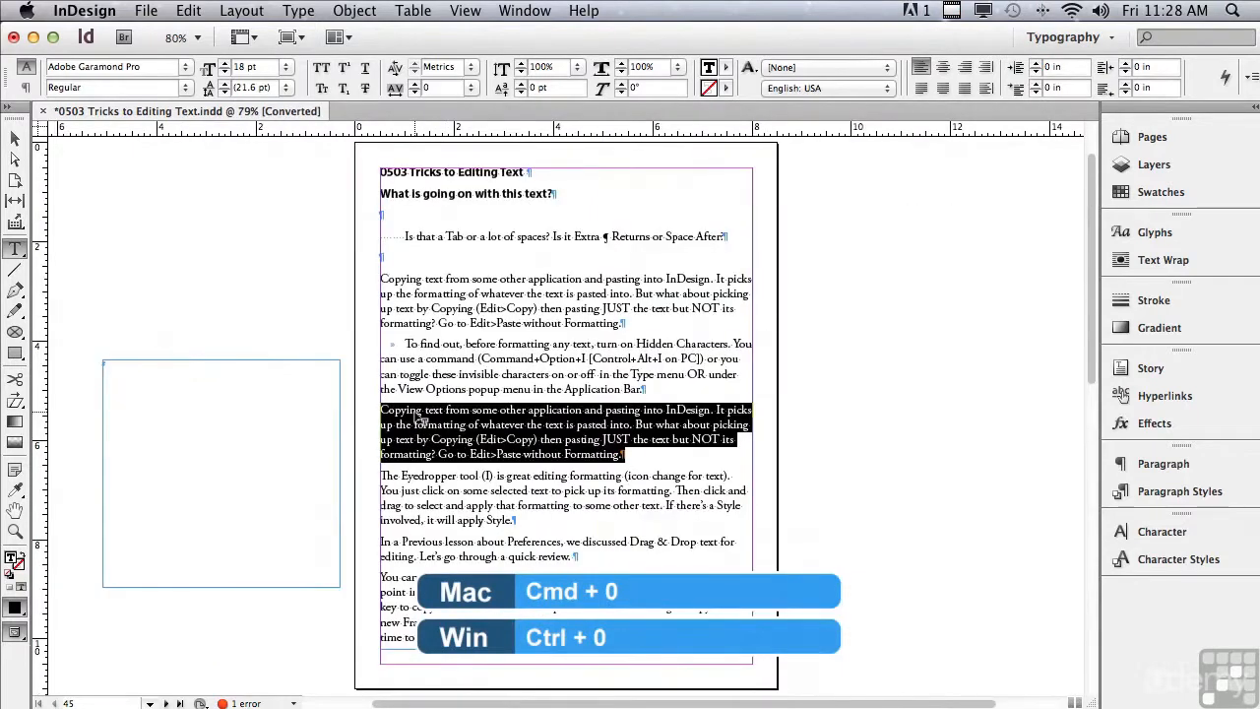
pyautogui.moveTo(188, 405); pyautogui.dragTo(188, 405)
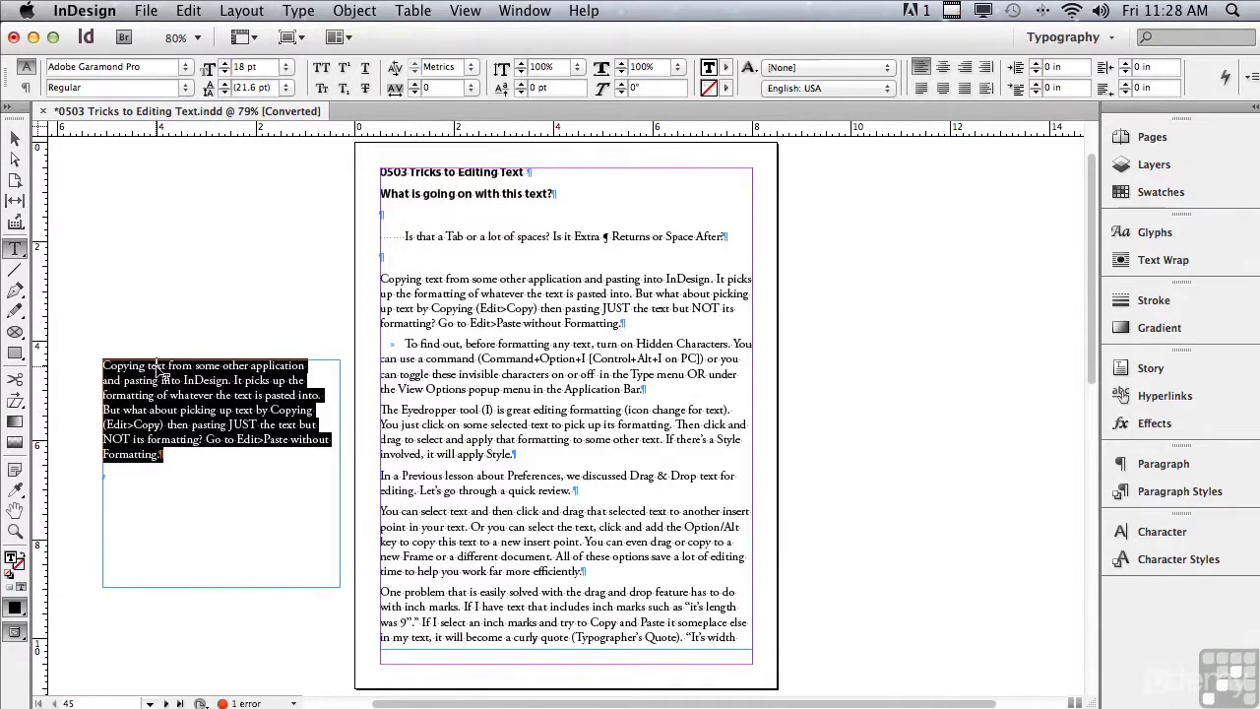
# Try copying the selected pasteboard paragraph back into the main text above the existing "Copying text from some other application" paragraph, and undo it.
pyautogui.moveTo(158, 372); pyautogui.dragTo(398, 260)
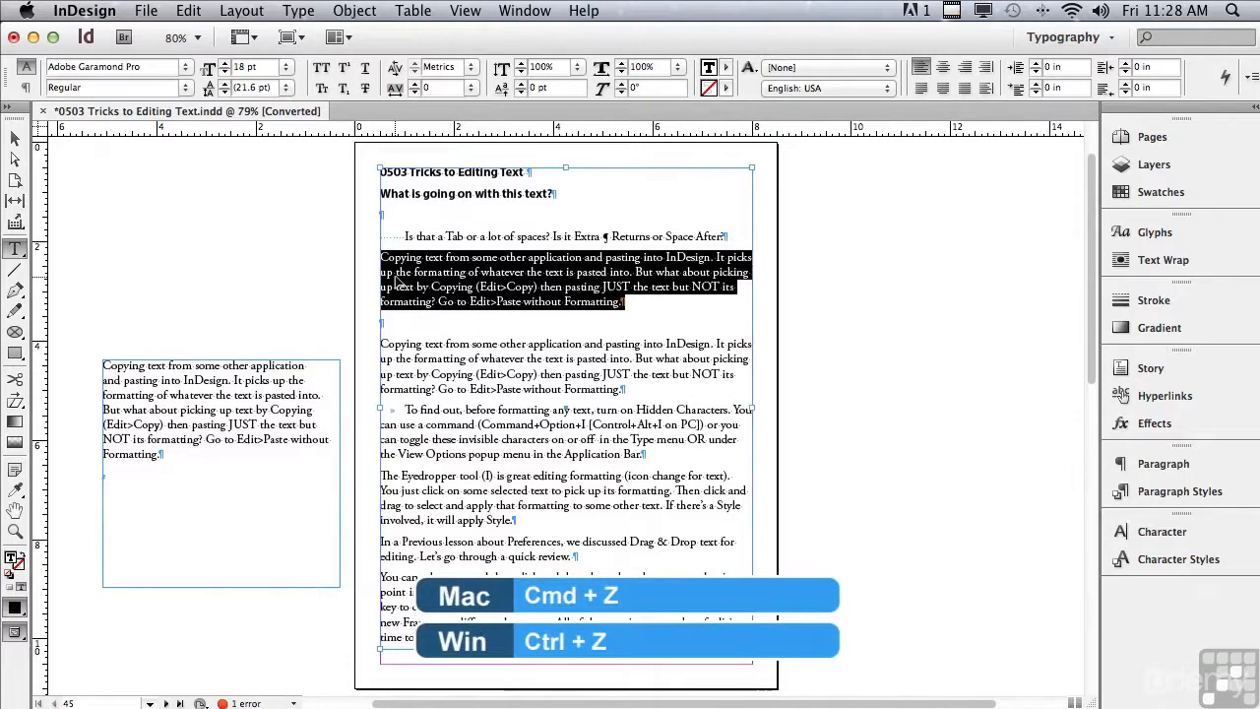
pyautogui.press('super+z')
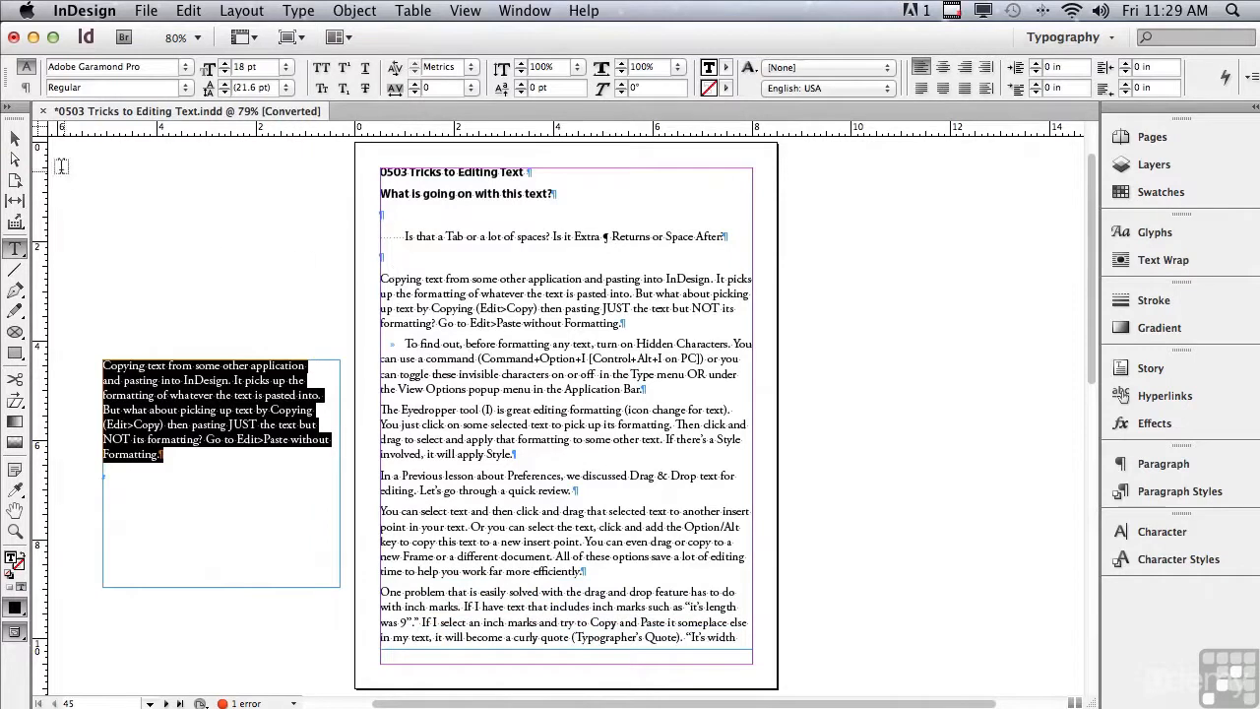
# Select the text frame on page 46 and open the Info panel.
pyautogui.click(16, 141)
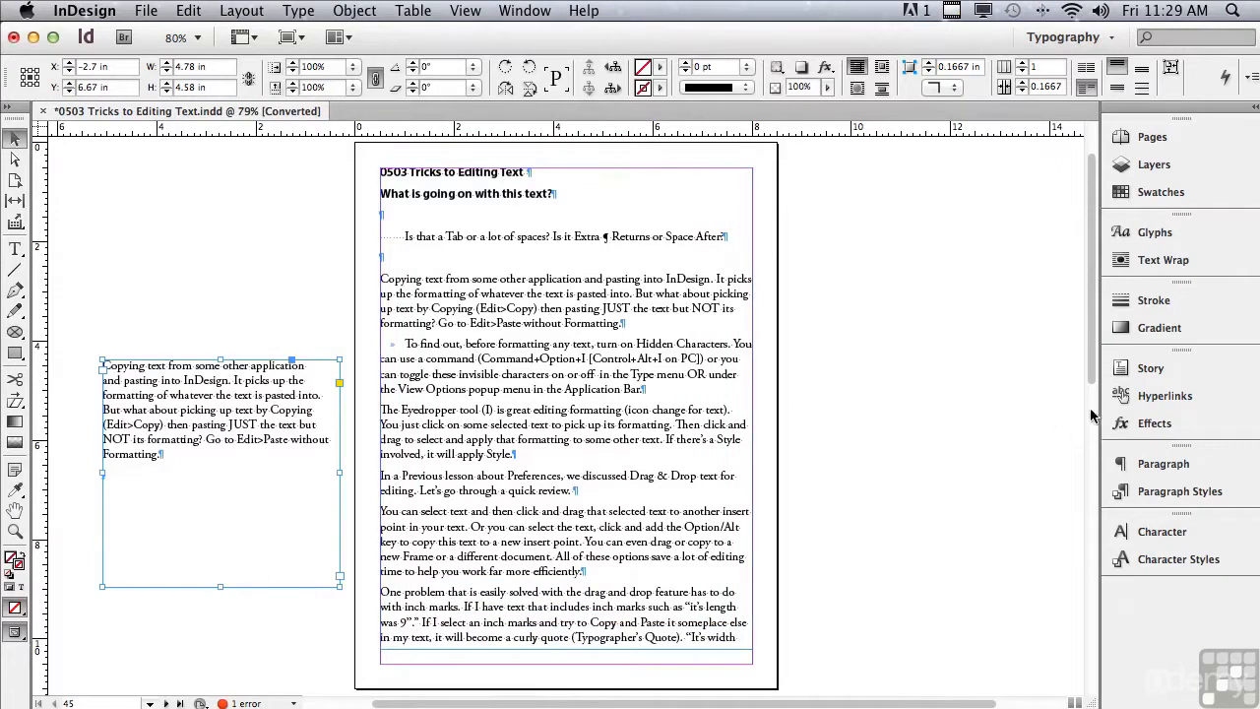
pyautogui.scroll(-1, 1088, 373)
pyautogui.moveTo(1089, 378); pyautogui.dragTo(1087, 650)
pyautogui.click(604, 370)
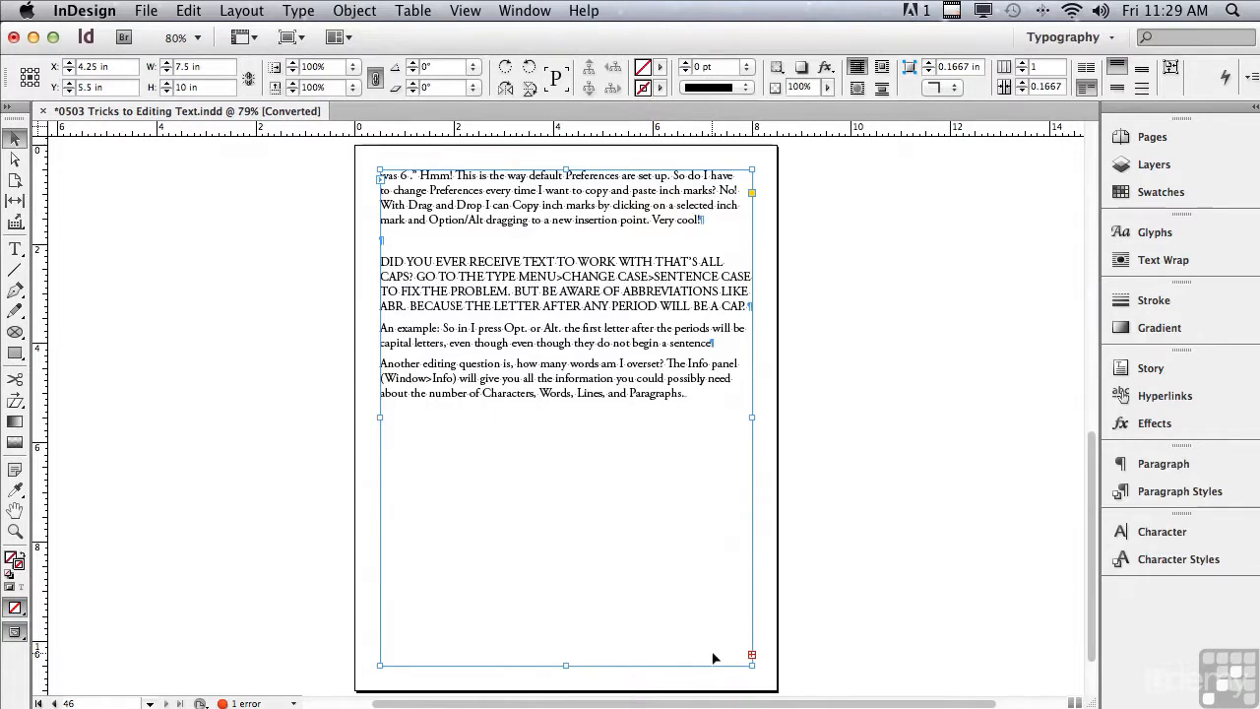
pyautogui.click(516, 12)
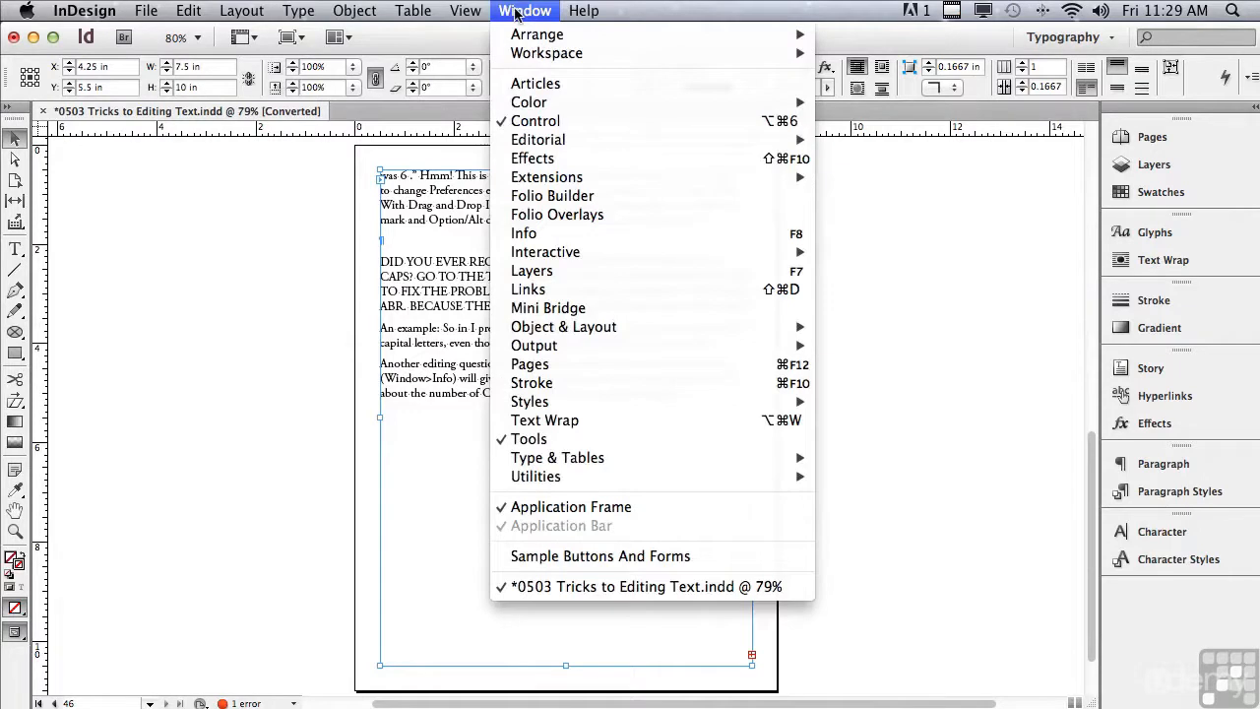
pyautogui.click(529, 234)
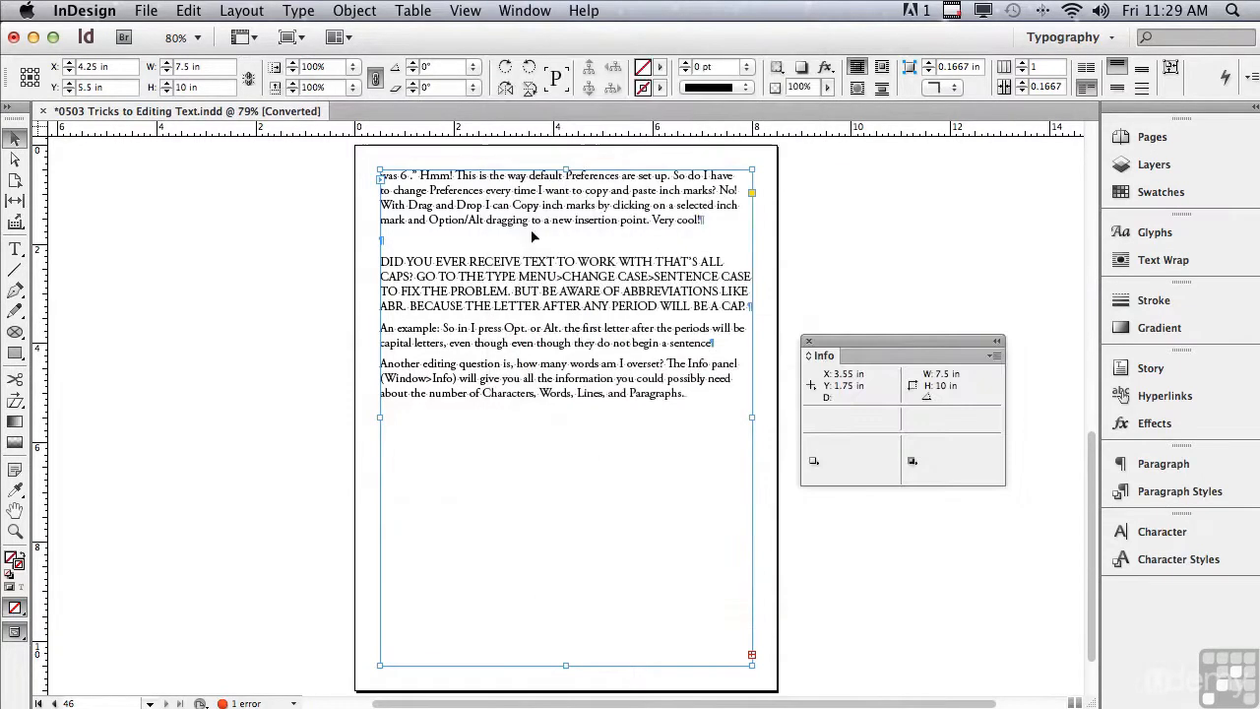
# Select all the text of the story and check its character, word, line and paragraph counts.
pyautogui.doubleClick(506, 324)
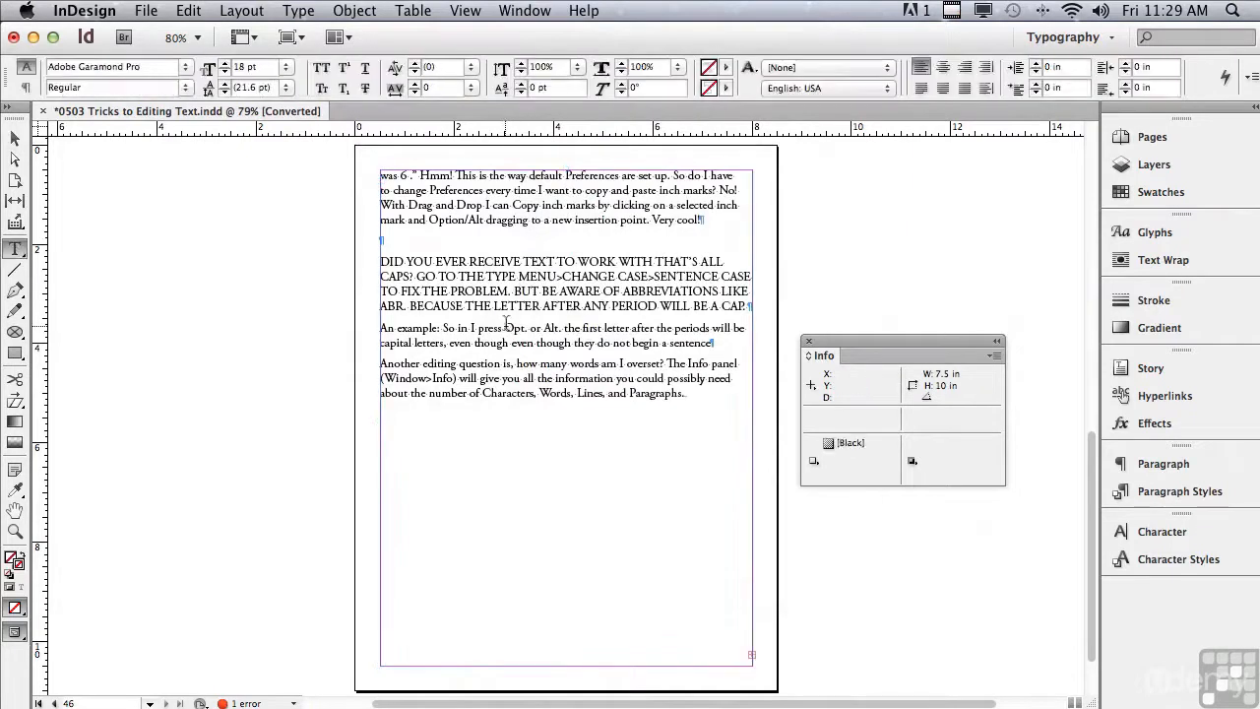
pyautogui.click(506, 324)
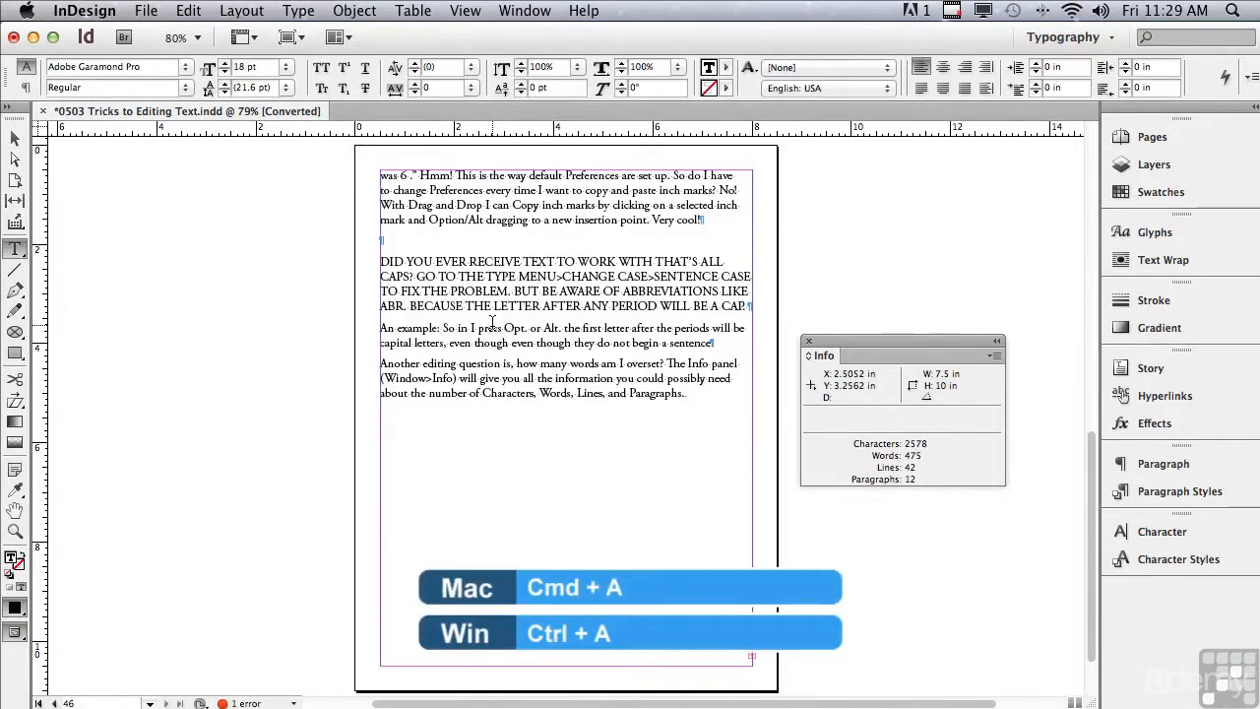
pyautogui.press('super+a')
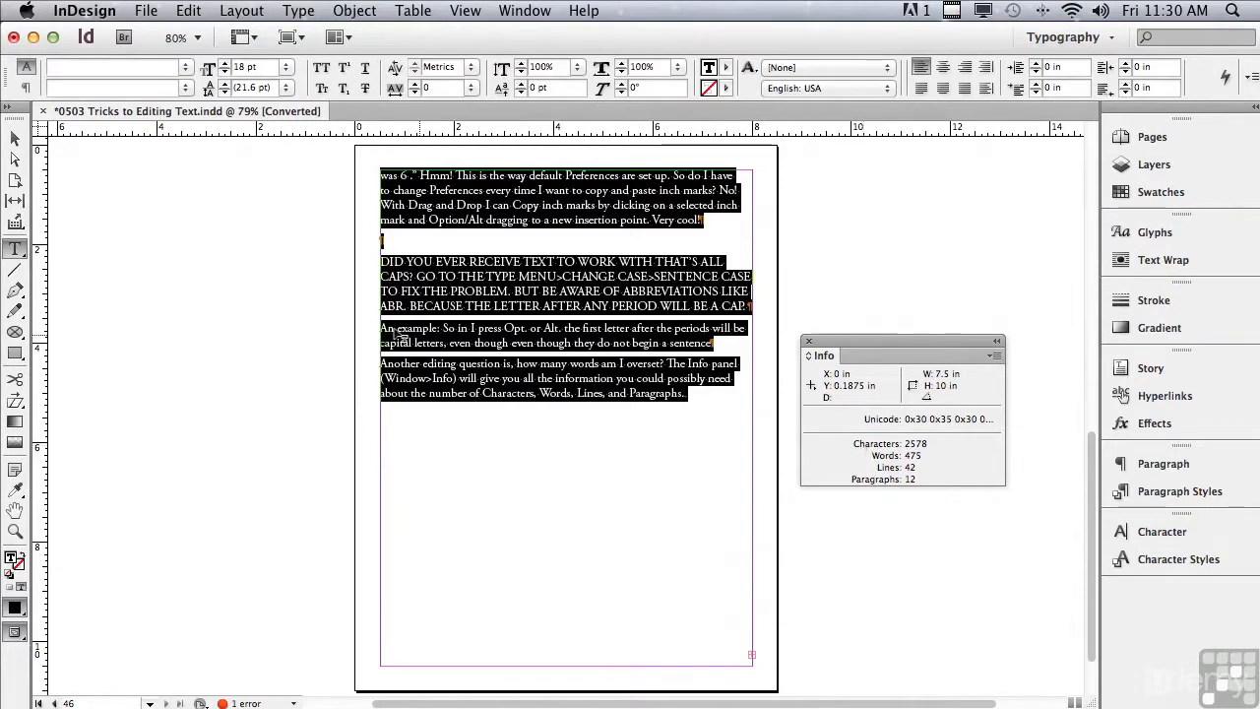
# Shorten the page 46 text frame to about 4.4 in high and select all the text to check its overset counts.
pyautogui.click(17, 141)
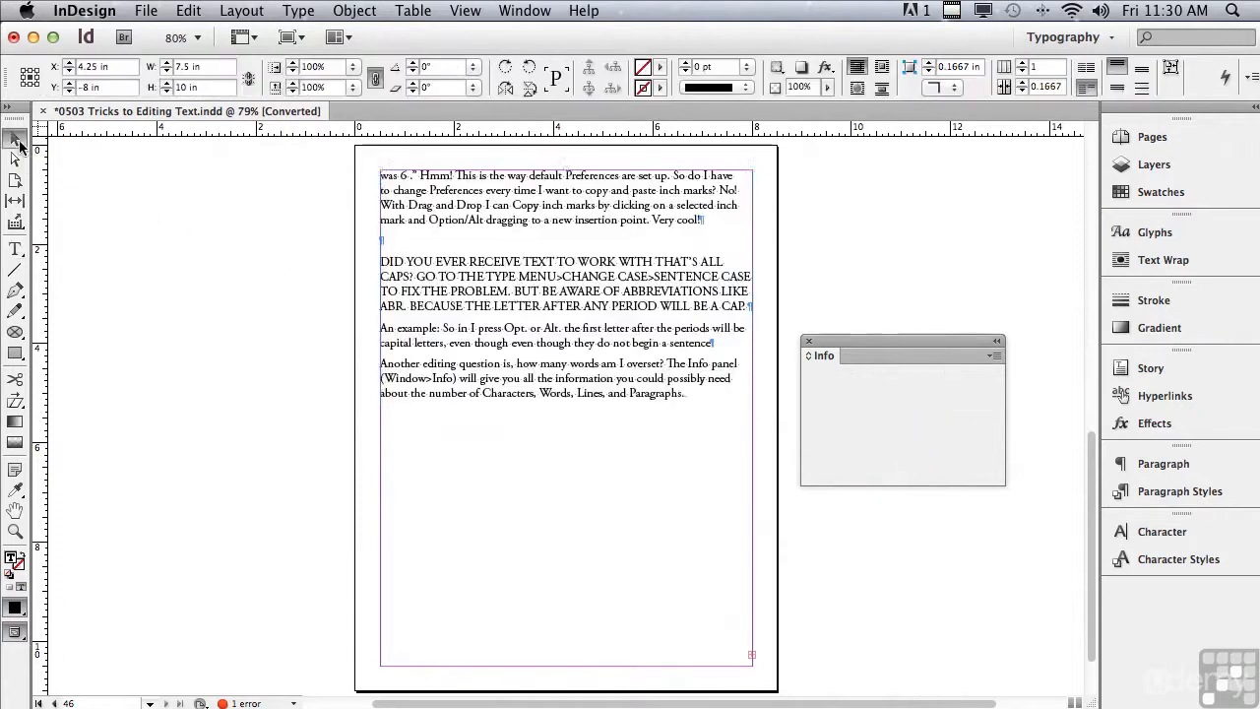
pyautogui.moveTo(568, 667); pyautogui.dragTo(601, 389)
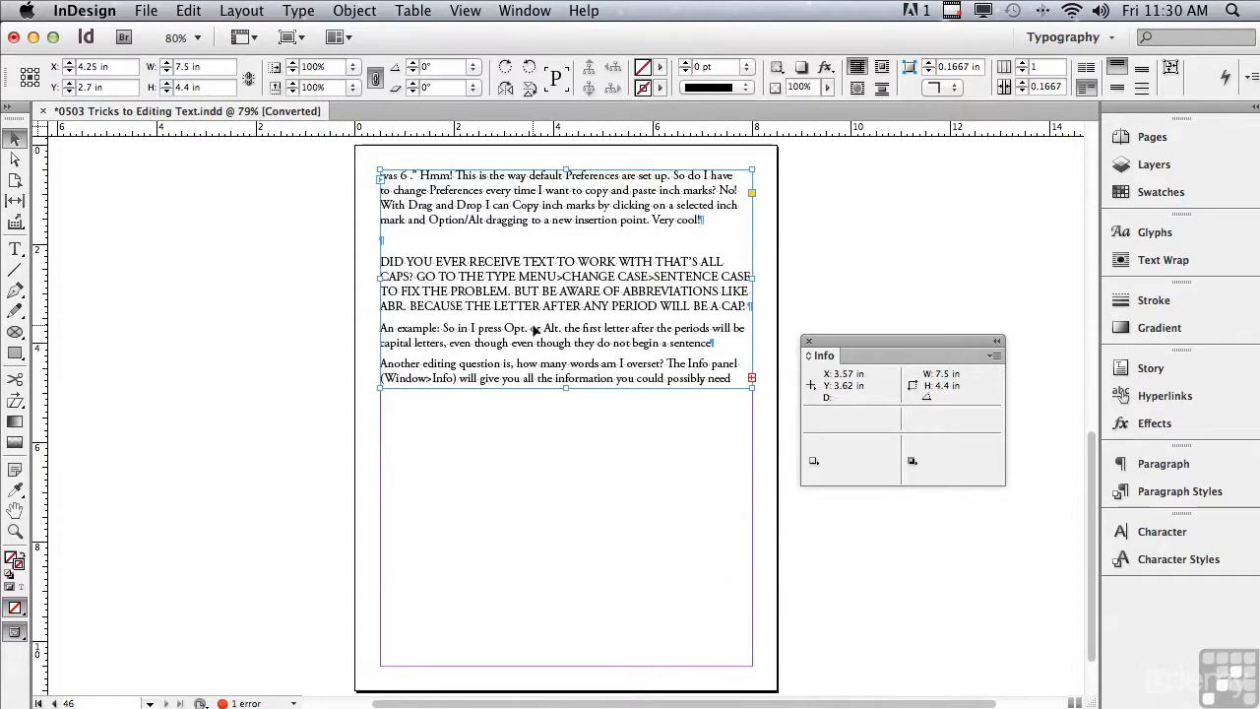
pyautogui.doubleClick(537, 329)
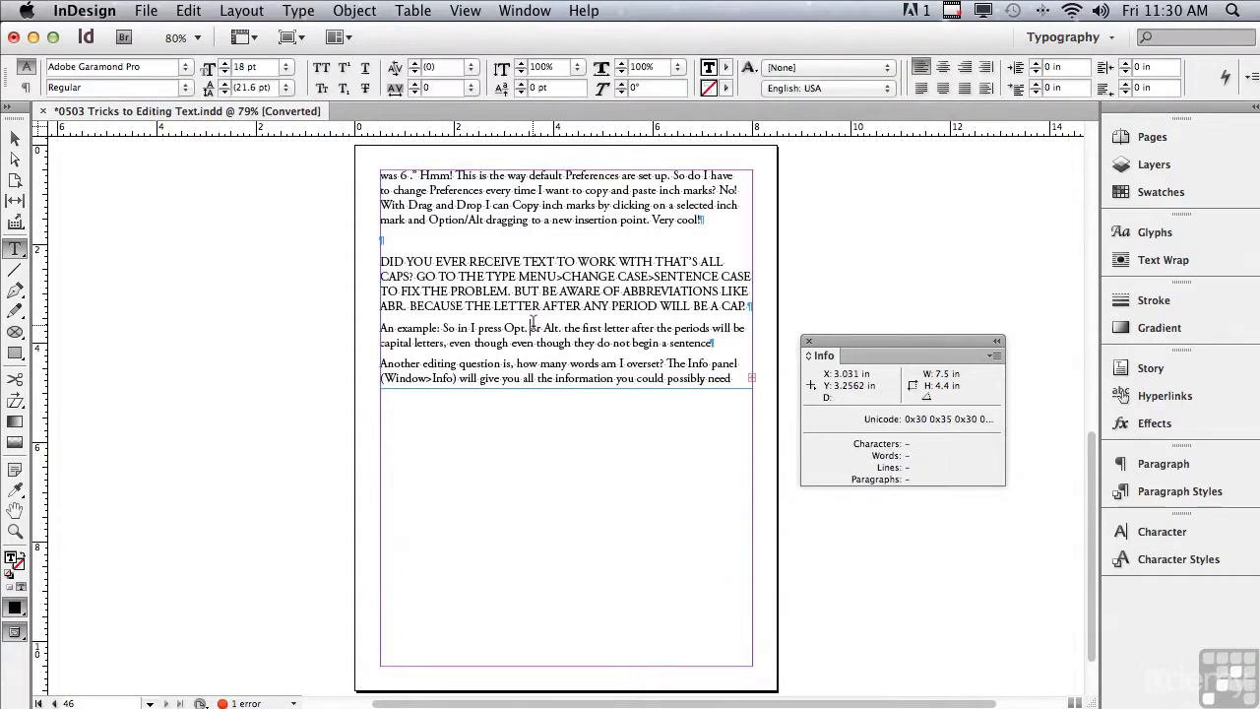
pyautogui.press('super')
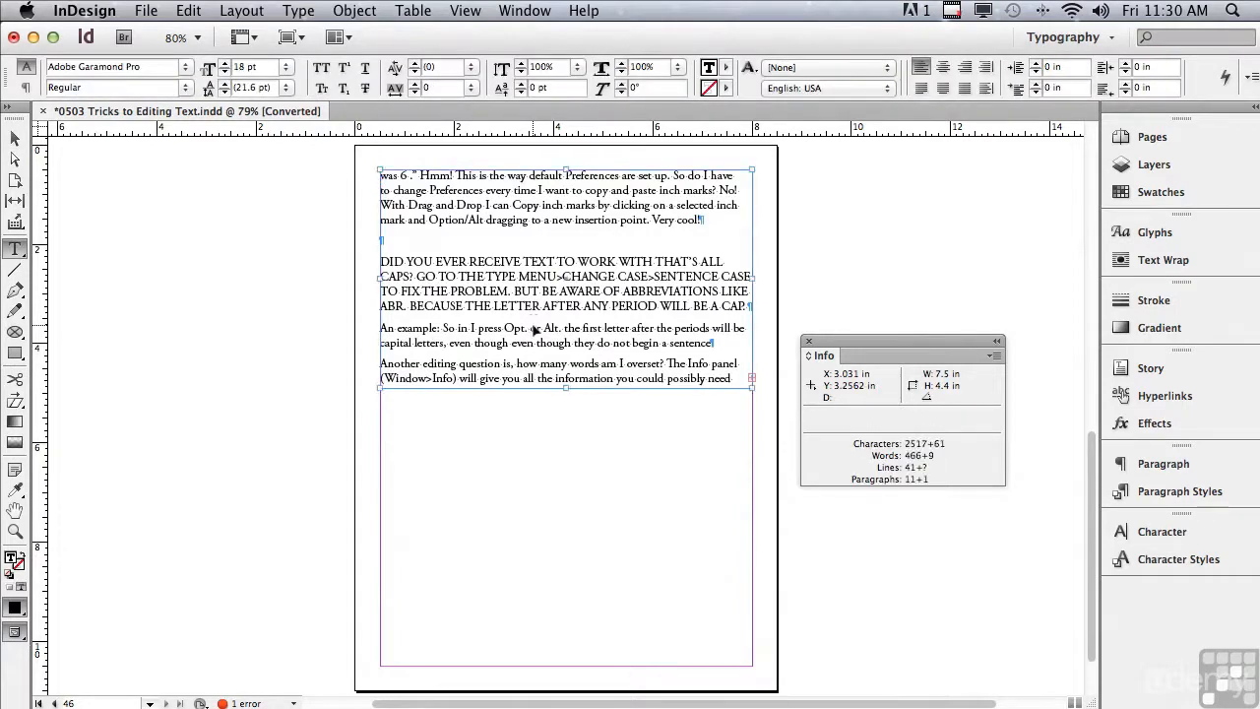
pyautogui.press('super+a')
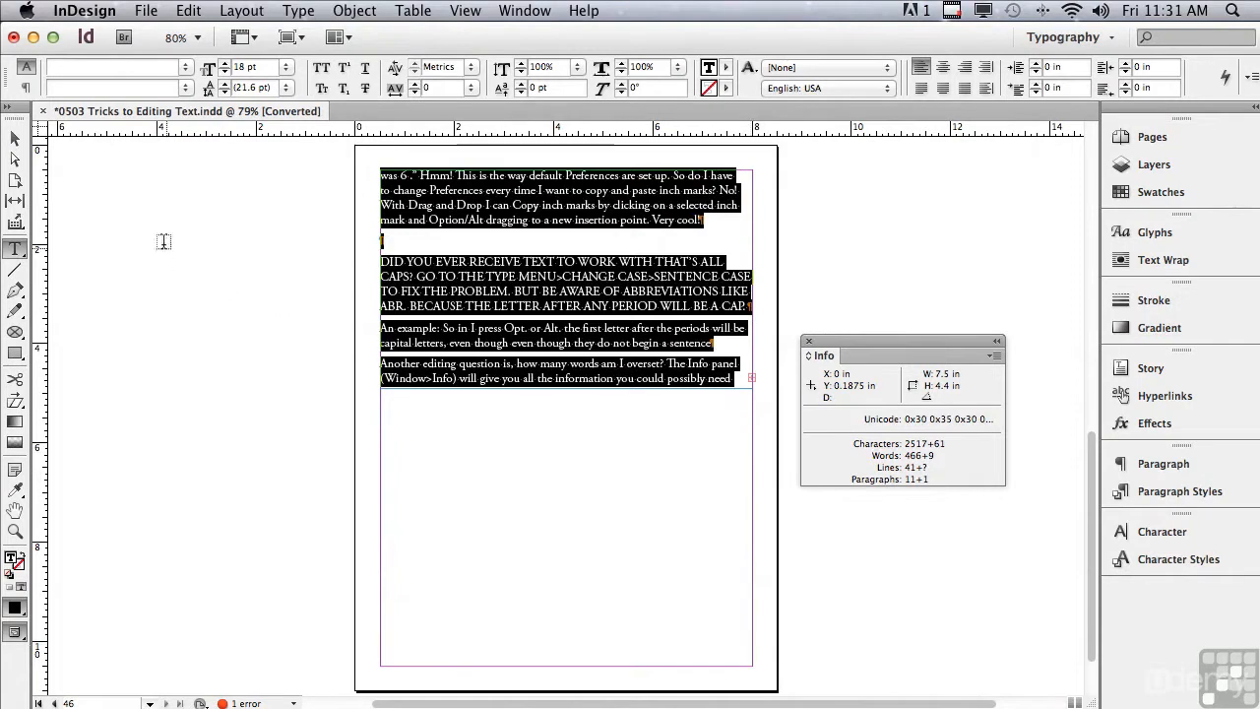
# Lengthen the page 46 text frame to about 9.22 in high and examine the hidden character after "Paragraphs." at the end of its text.
pyautogui.click(15, 138)
pyautogui.moveTo(565, 391); pyautogui.dragTo(558, 625)
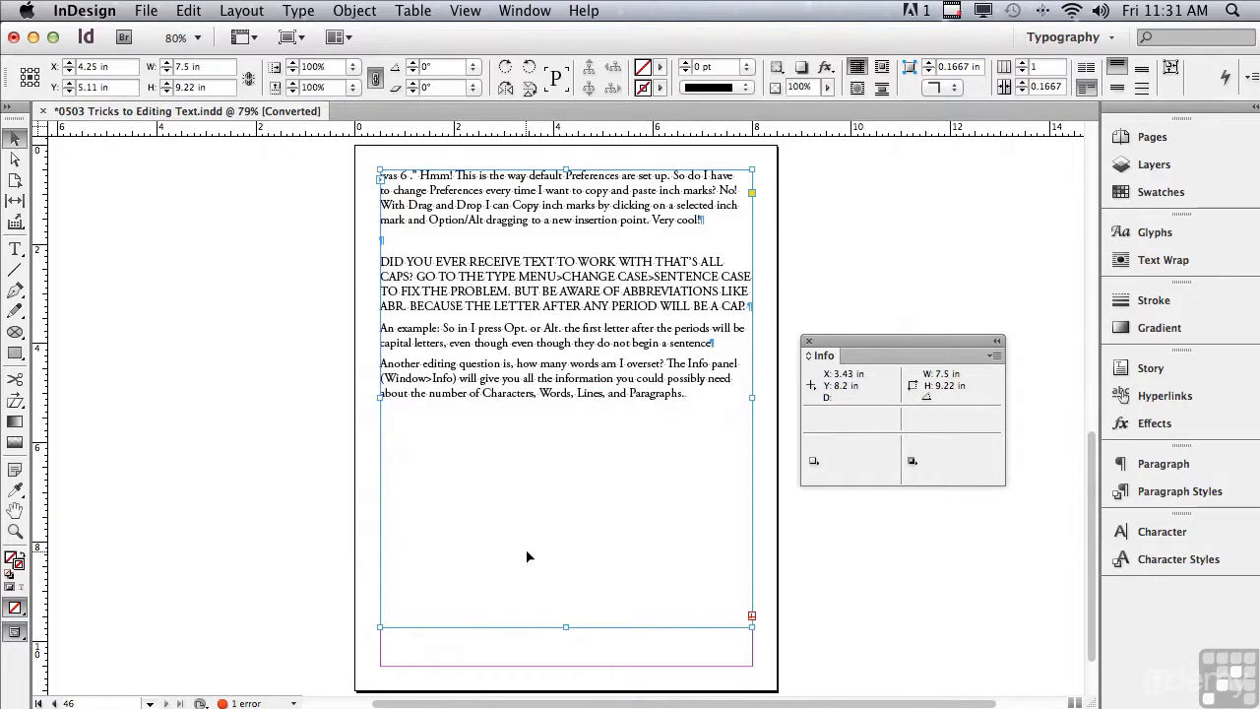
pyautogui.click(15, 531)
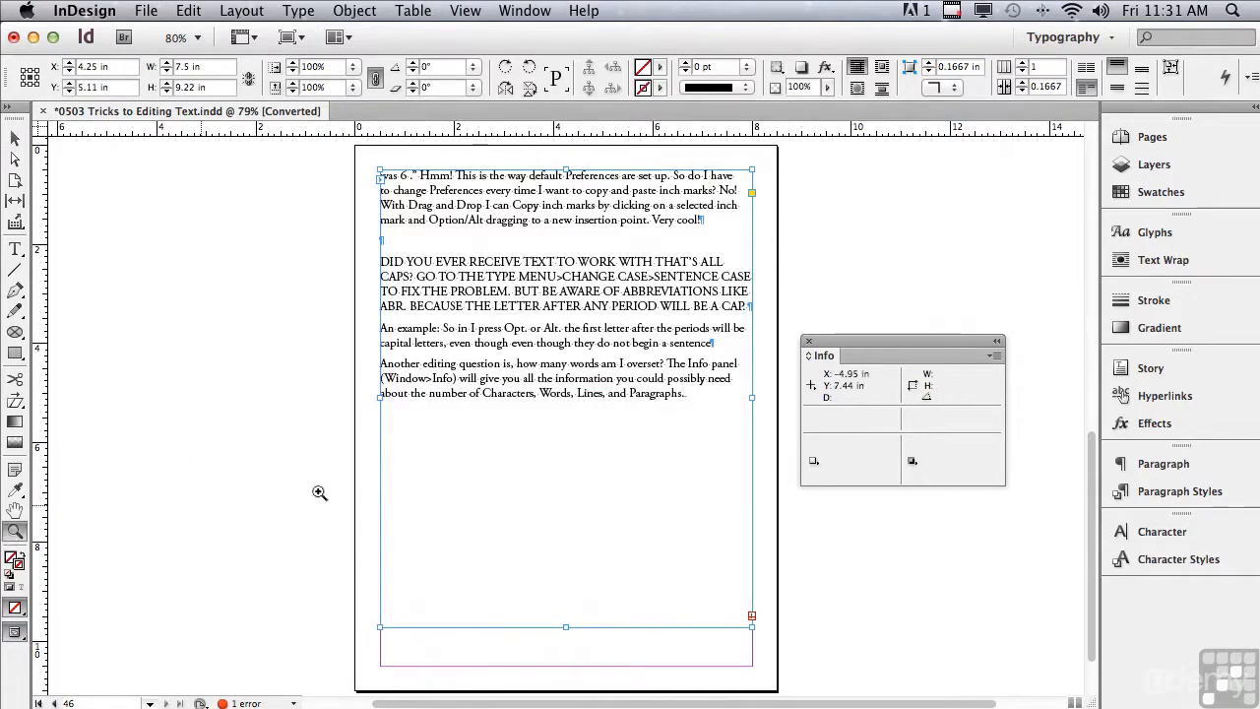
pyautogui.moveTo(610, 352); pyautogui.dragTo(744, 437)
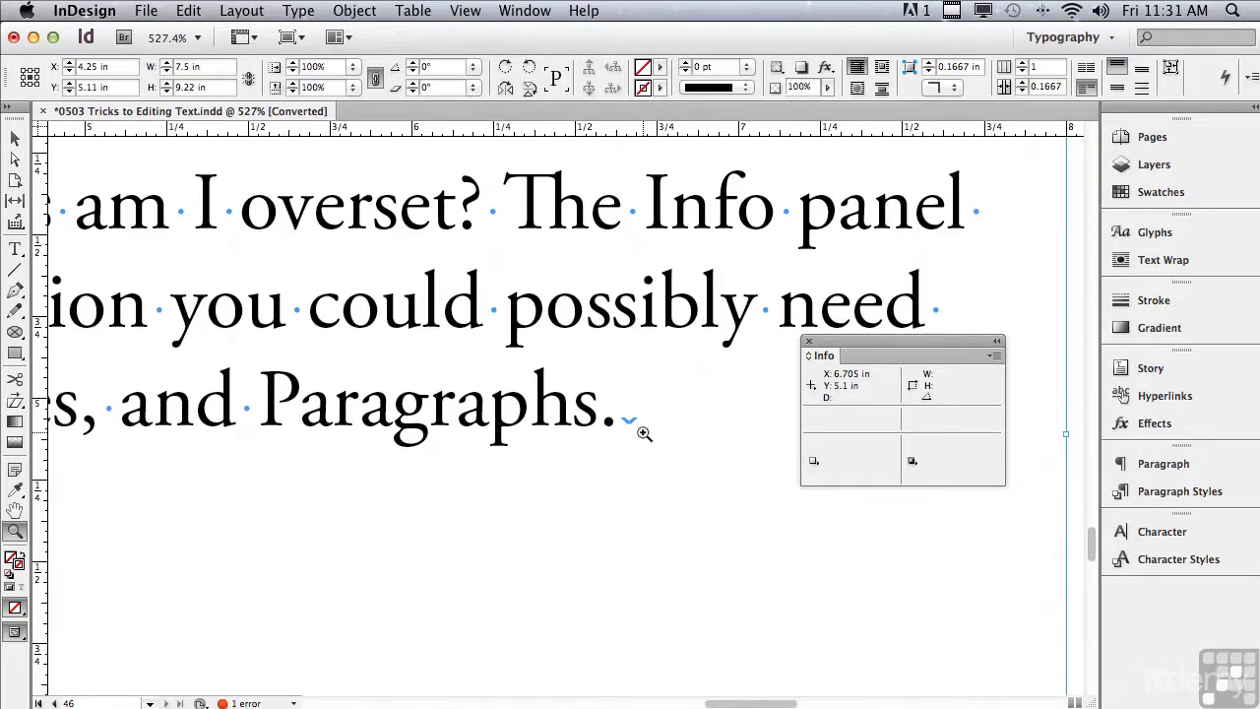
pyautogui.click(14, 248)
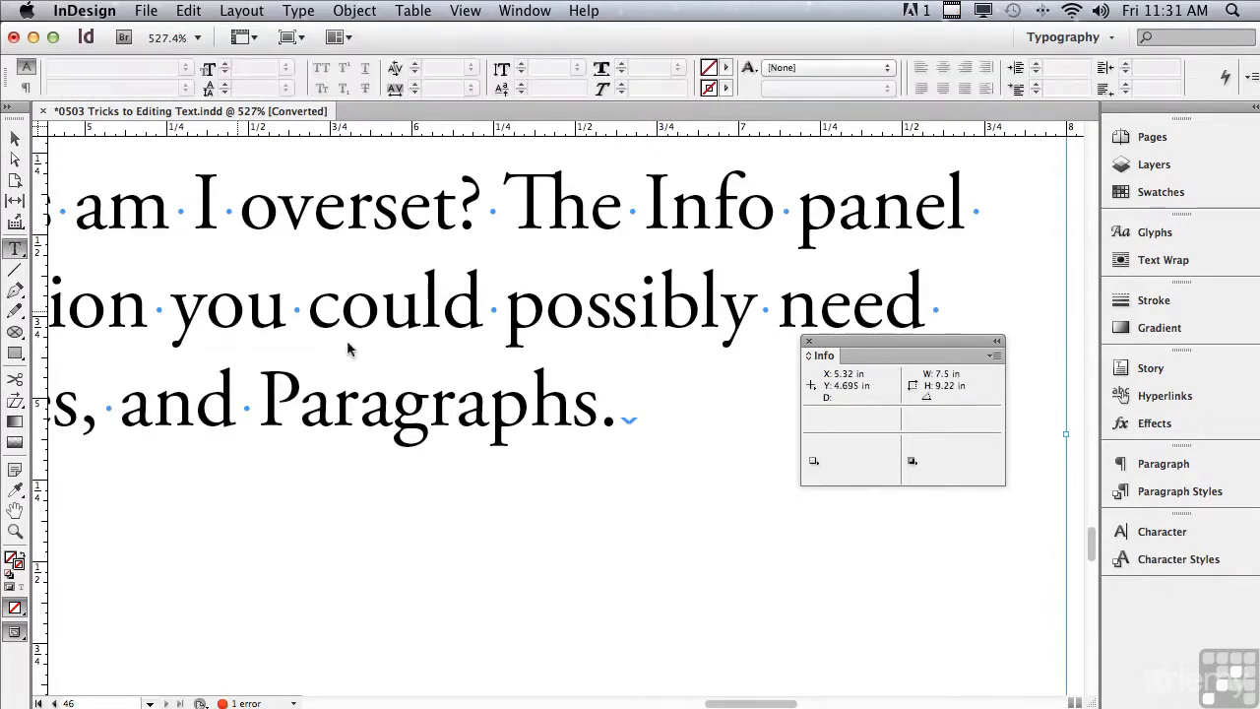
pyautogui.moveTo(620, 420); pyautogui.dragTo(639, 423)
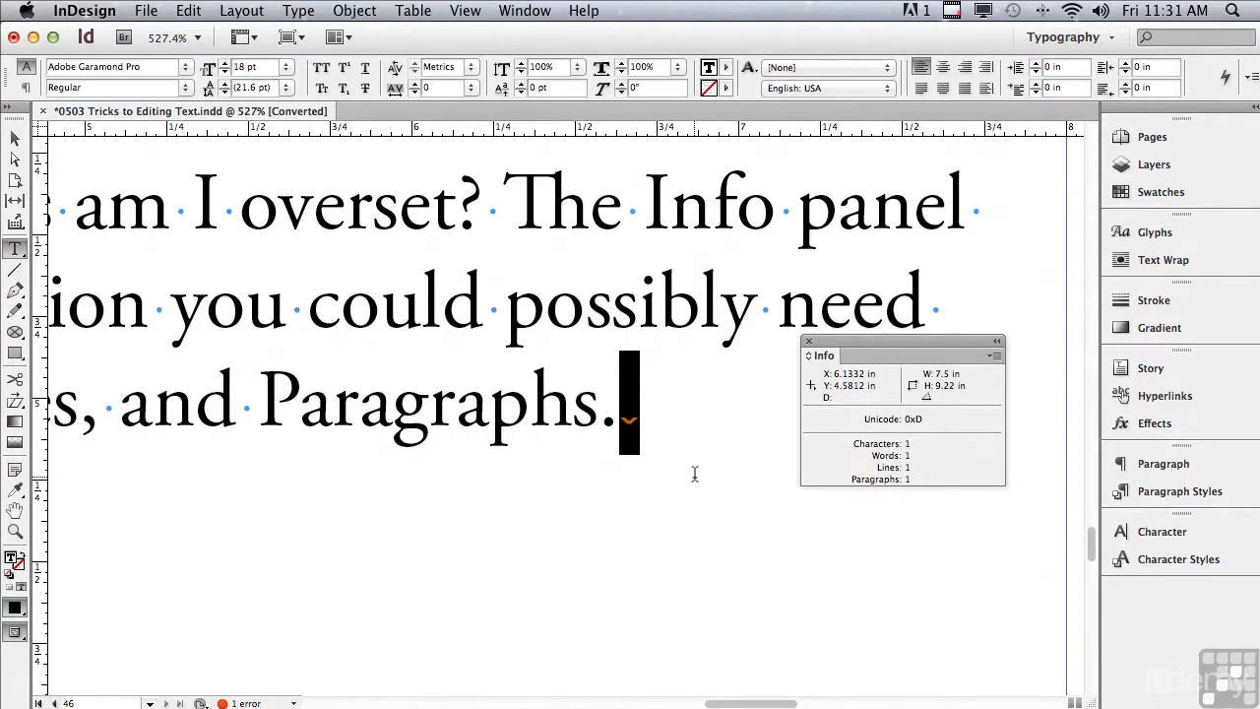
pyautogui.click(465, 369)
pyautogui.click(470, 371)
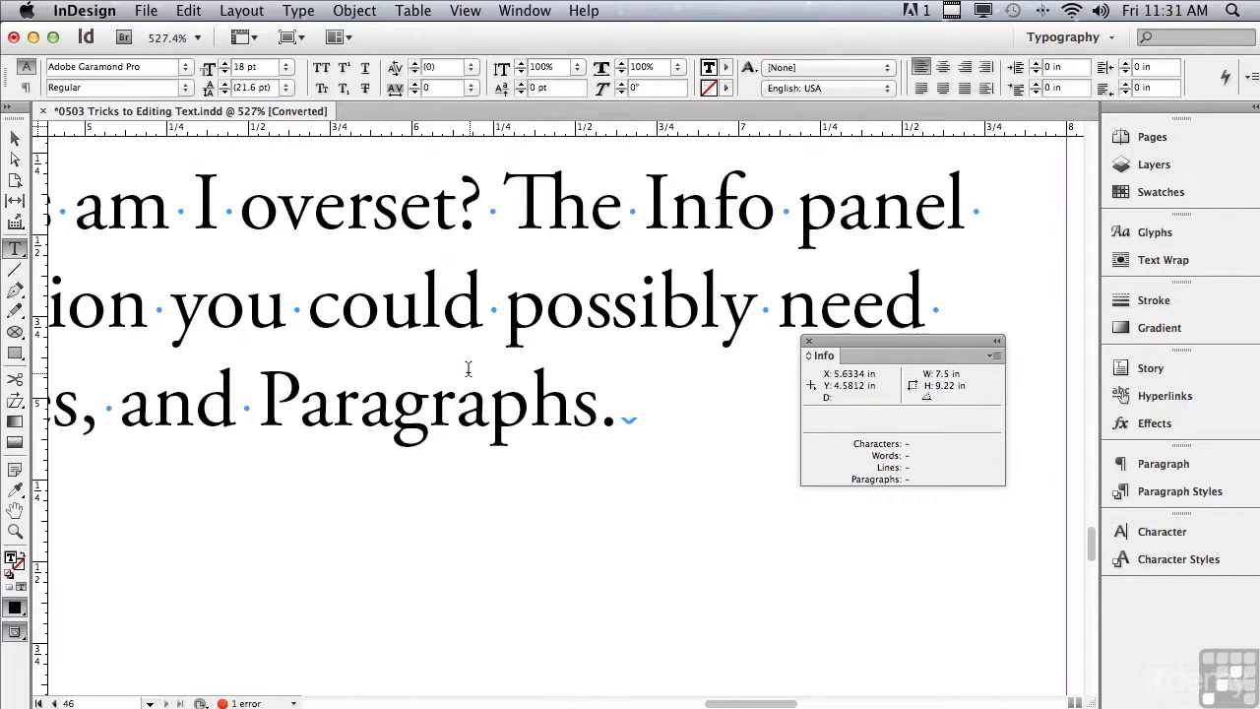
# Delete the overset break characters after "Paragraphs." at the end of the story in the Story Editor, and return to the whole page.
pyautogui.click(189, 11)
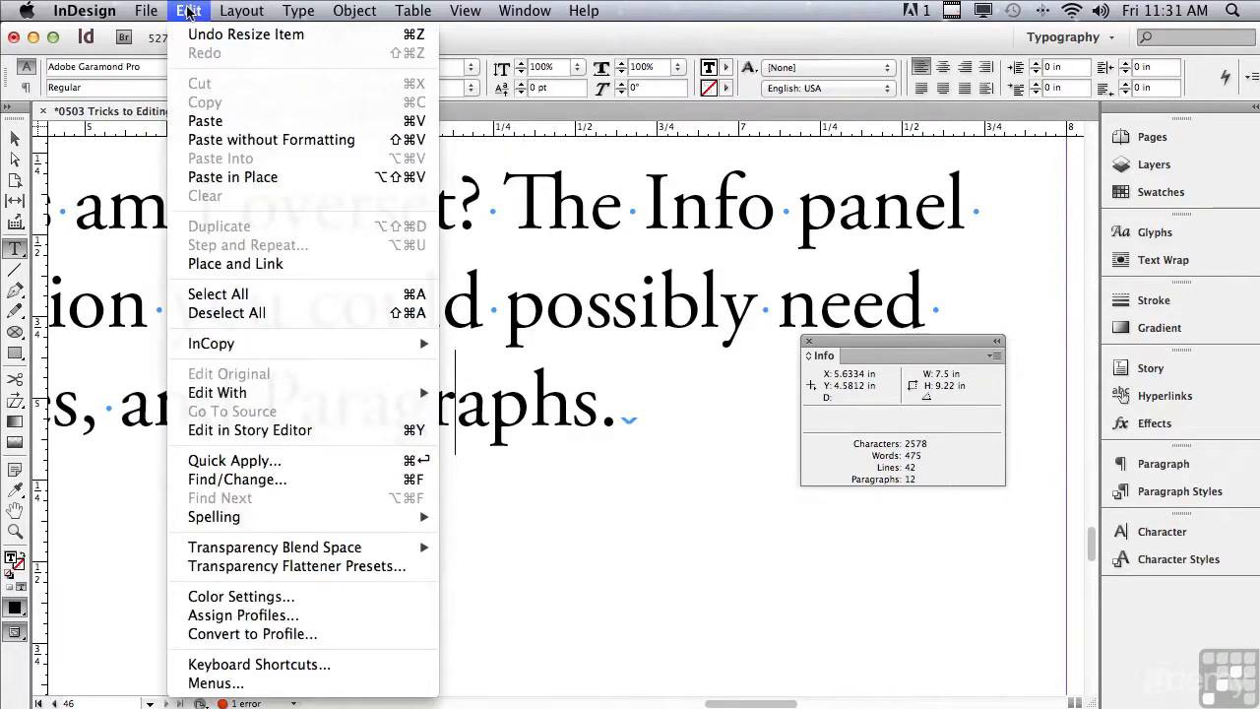
pyautogui.click(203, 430)
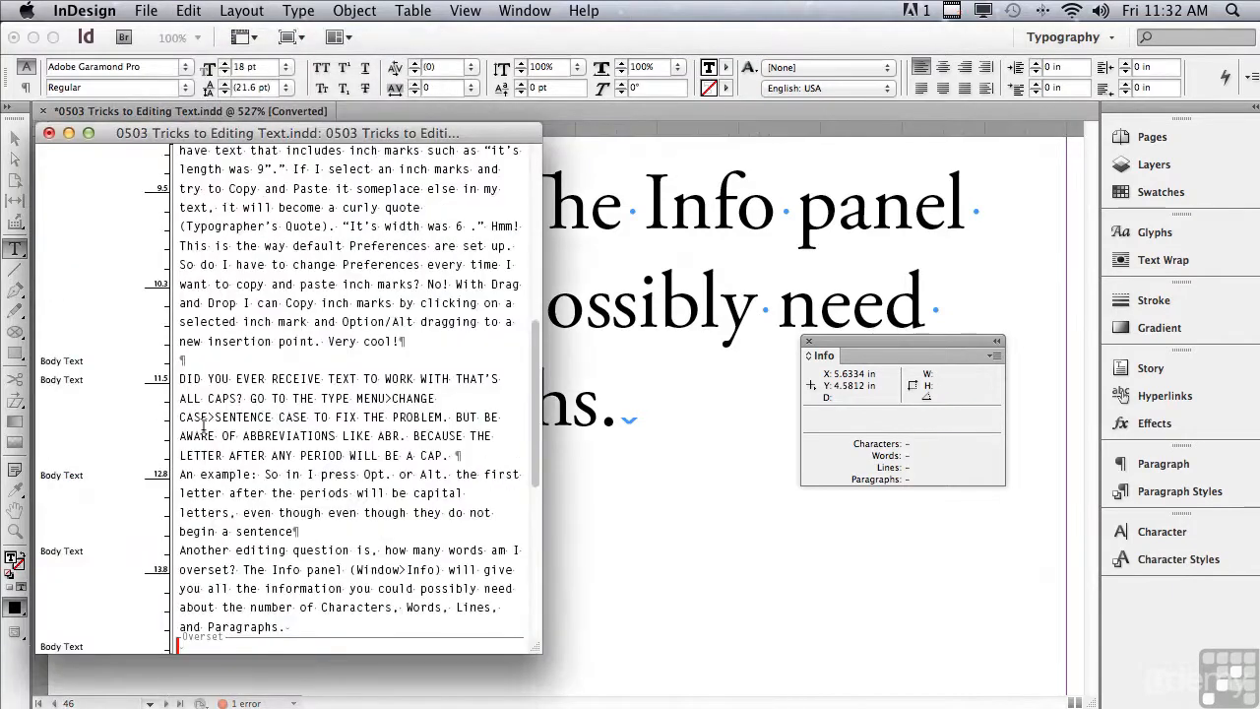
pyautogui.moveTo(537, 401); pyautogui.dragTo(529, 454)
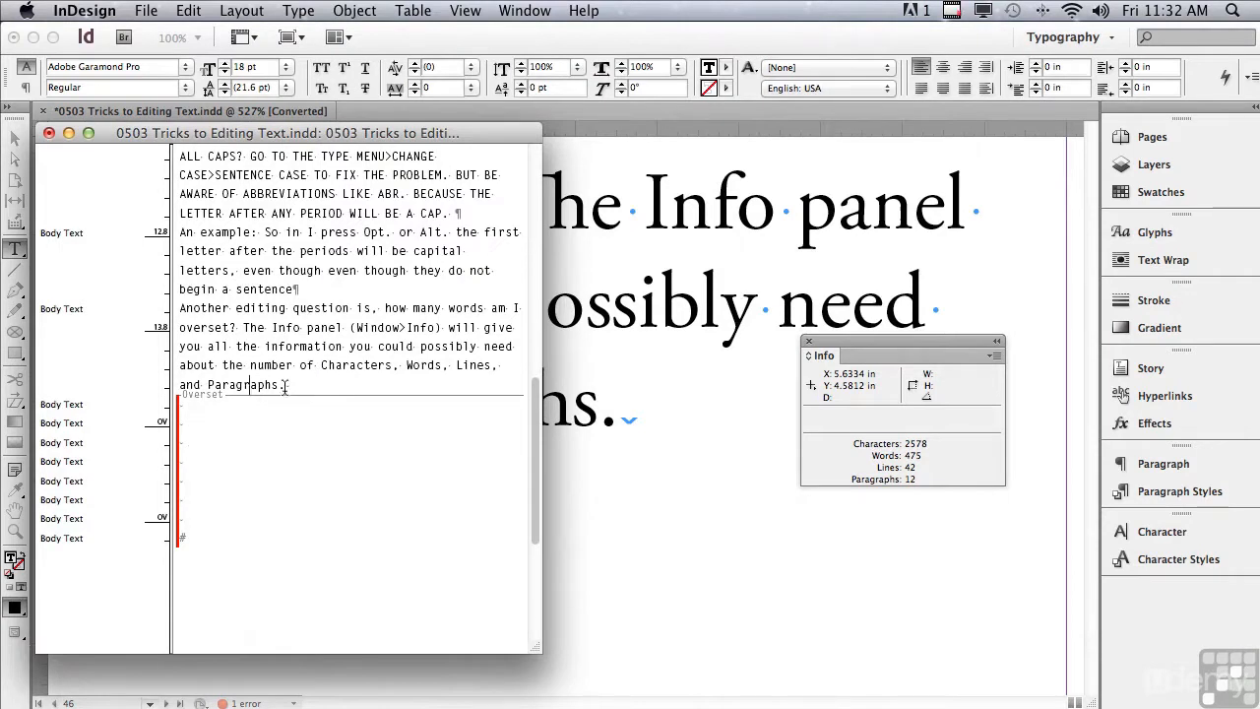
pyautogui.moveTo(284, 385); pyautogui.dragTo(284, 547)
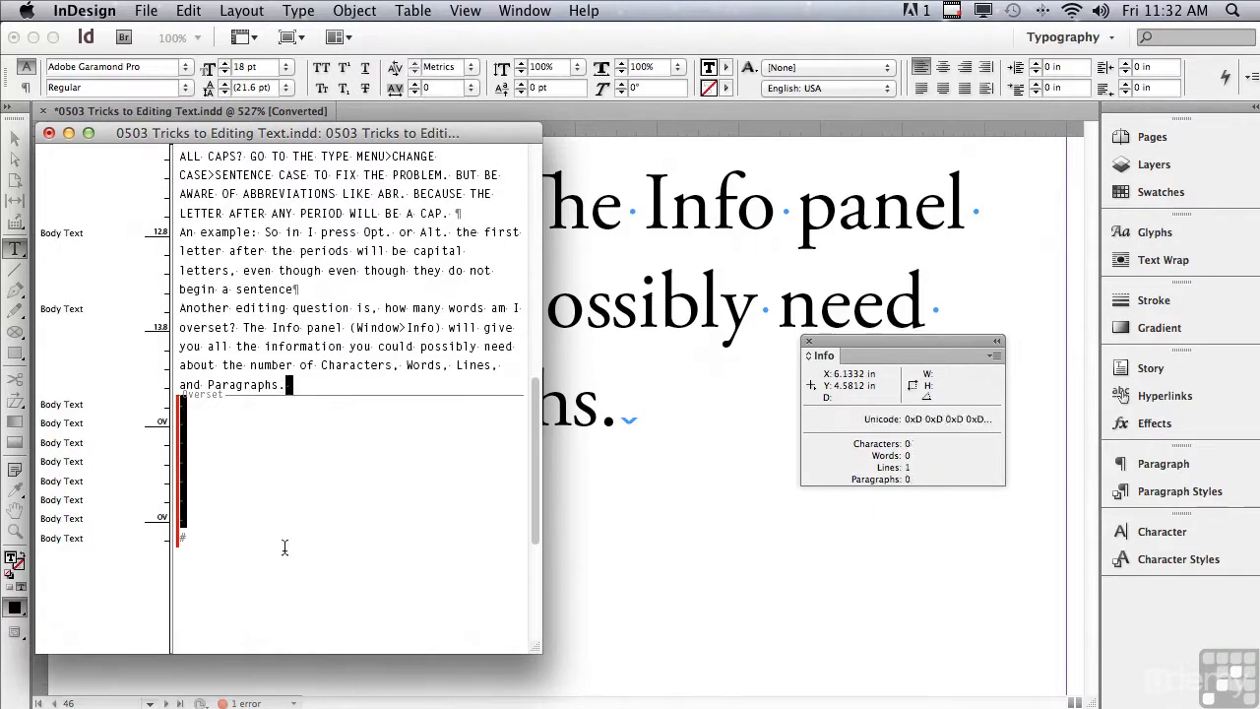
pyautogui.press('BackSpace')
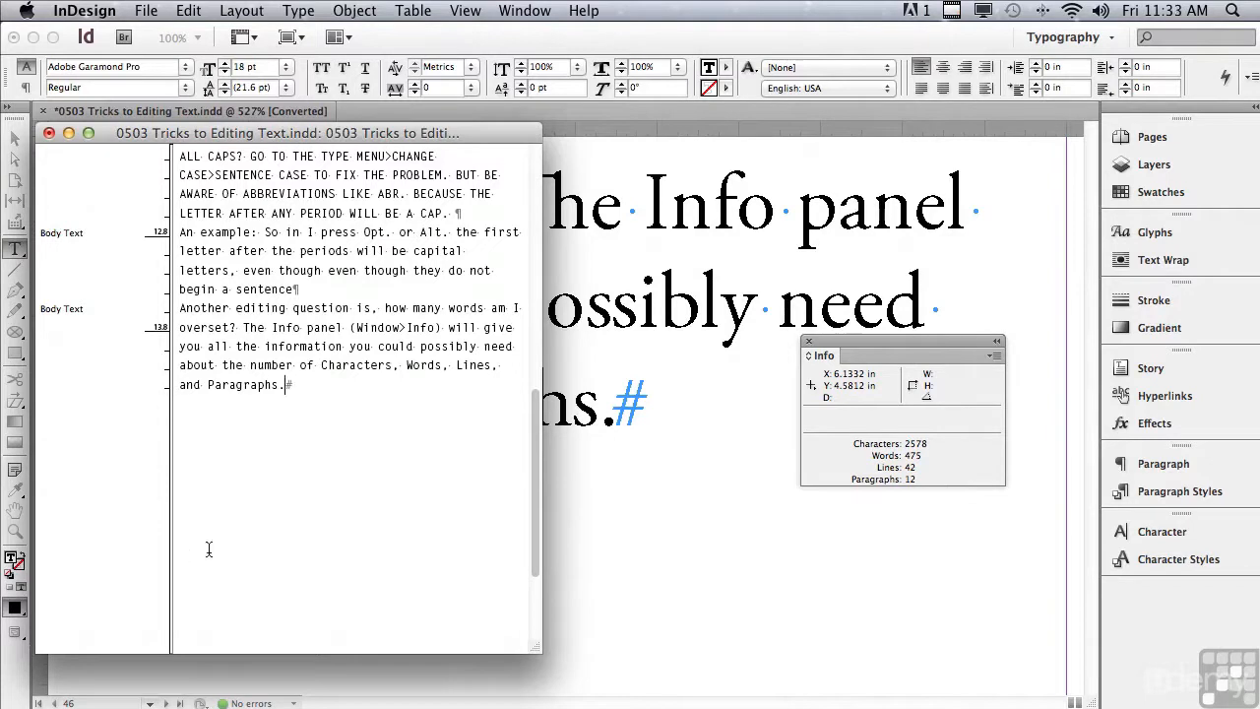
pyautogui.click(48, 132)
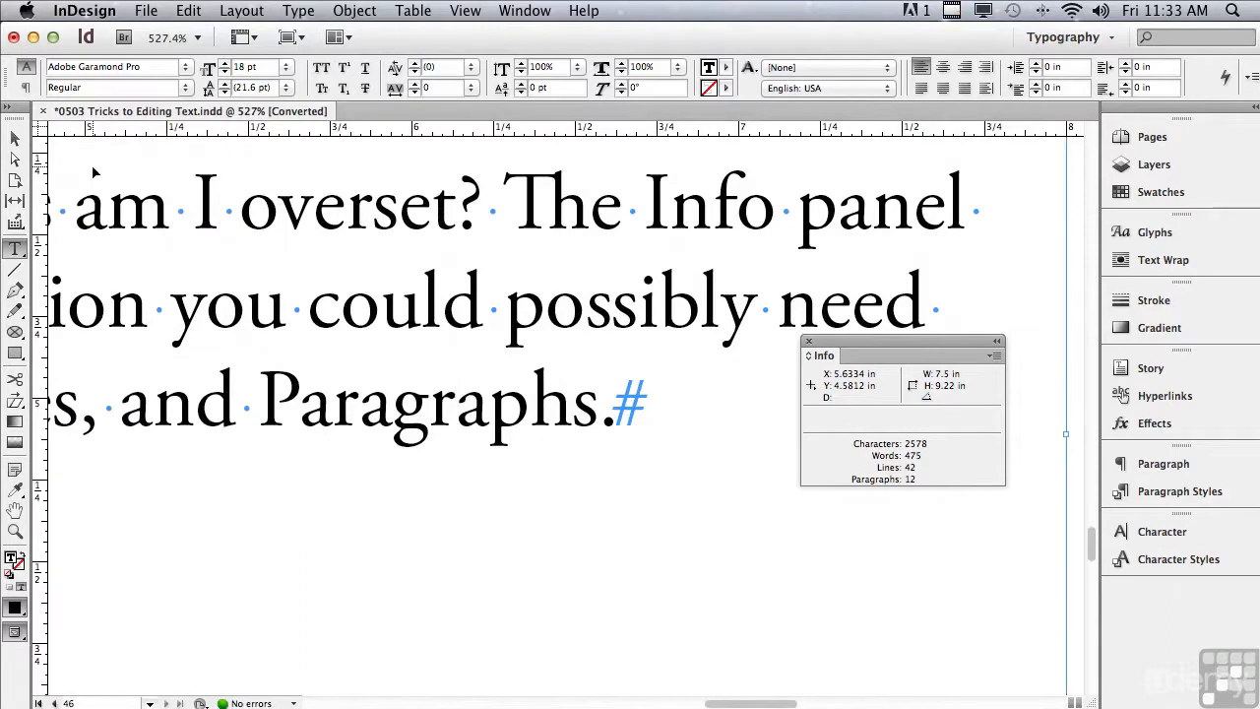
pyautogui.press('super+0')
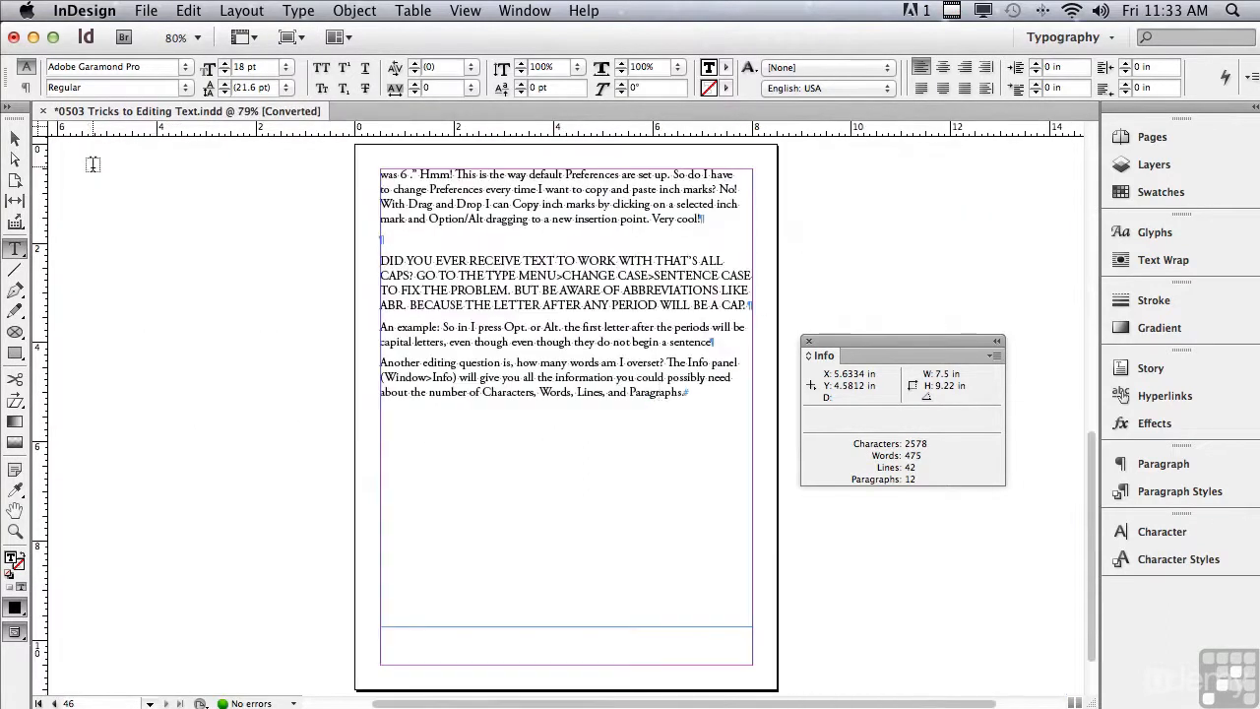
pyautogui.click(15, 138)
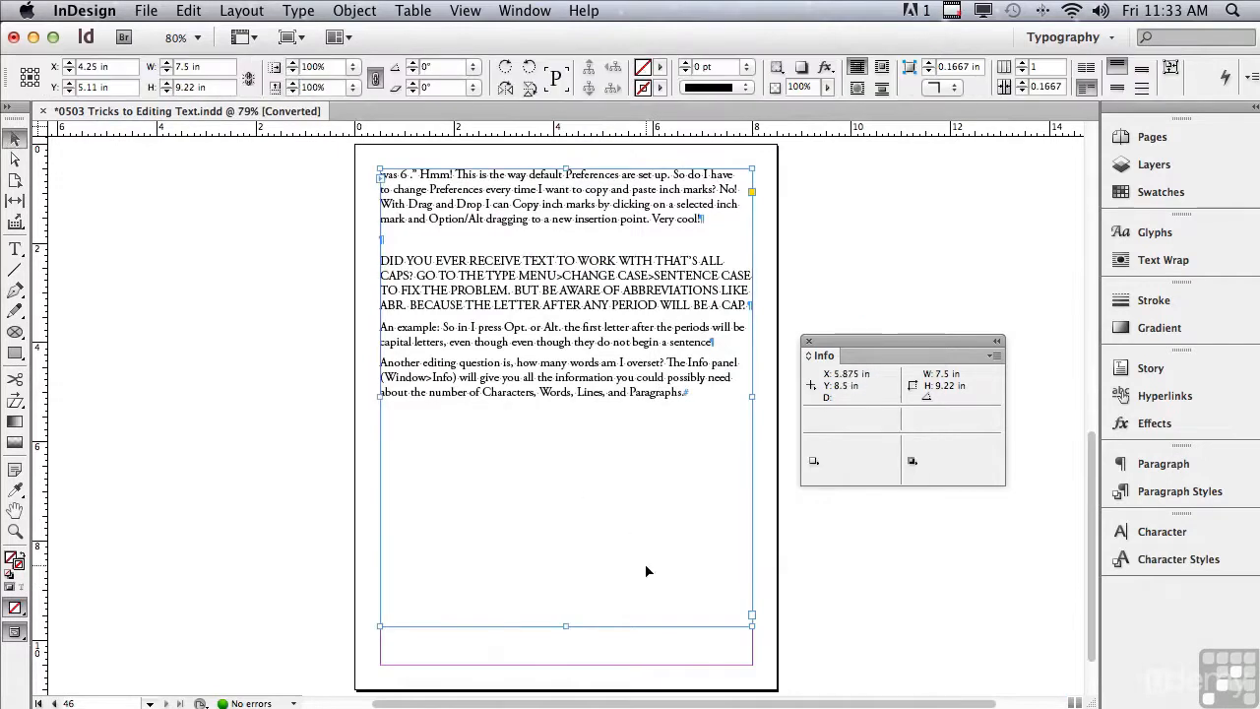